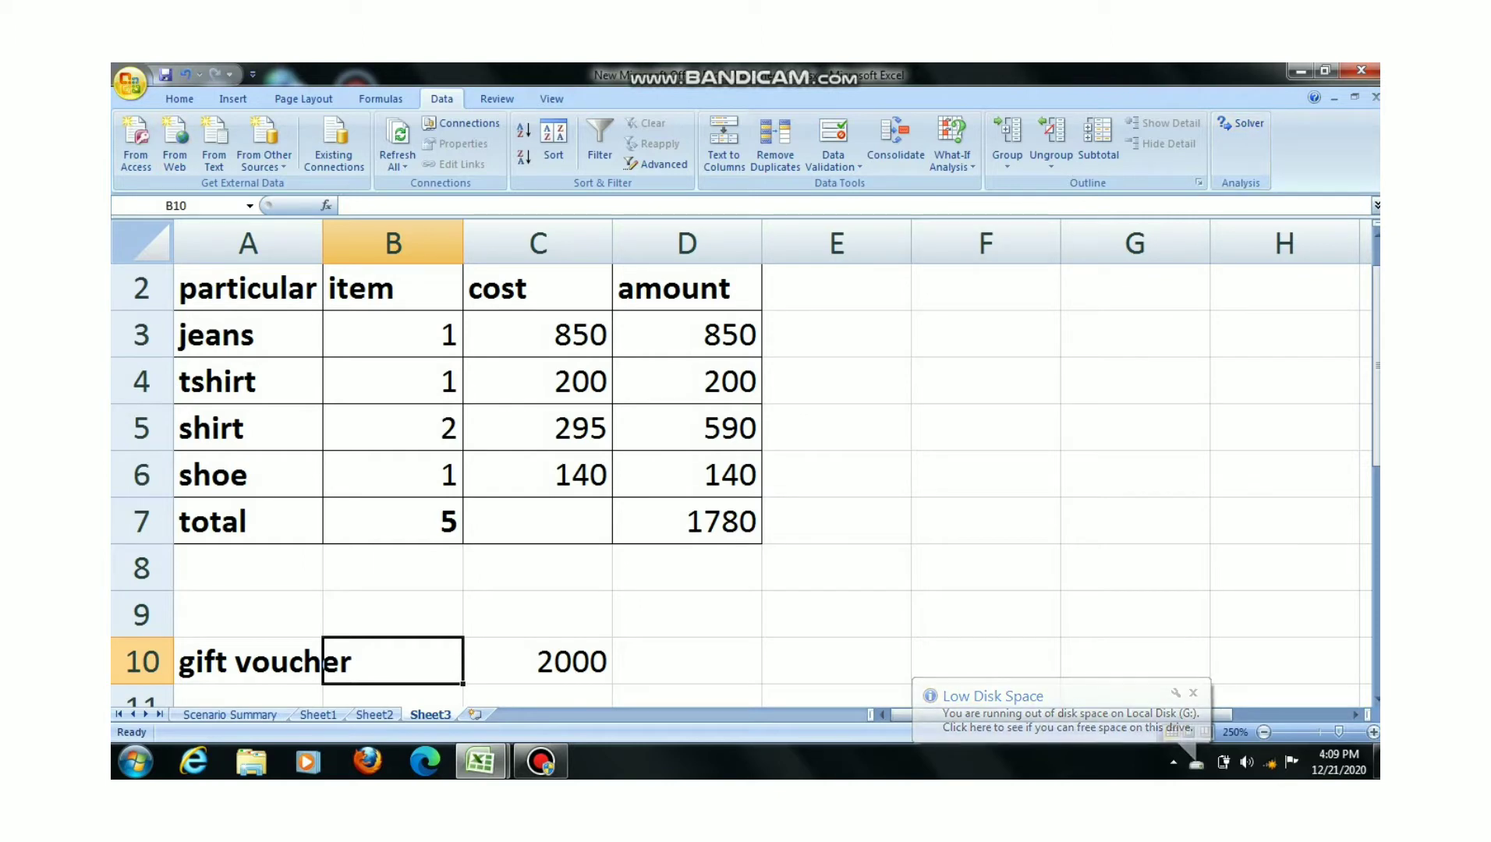
Step: Open the Excel add-ins list from the program options and make sure the Solver Add-in is enabled
left_click(130, 80)
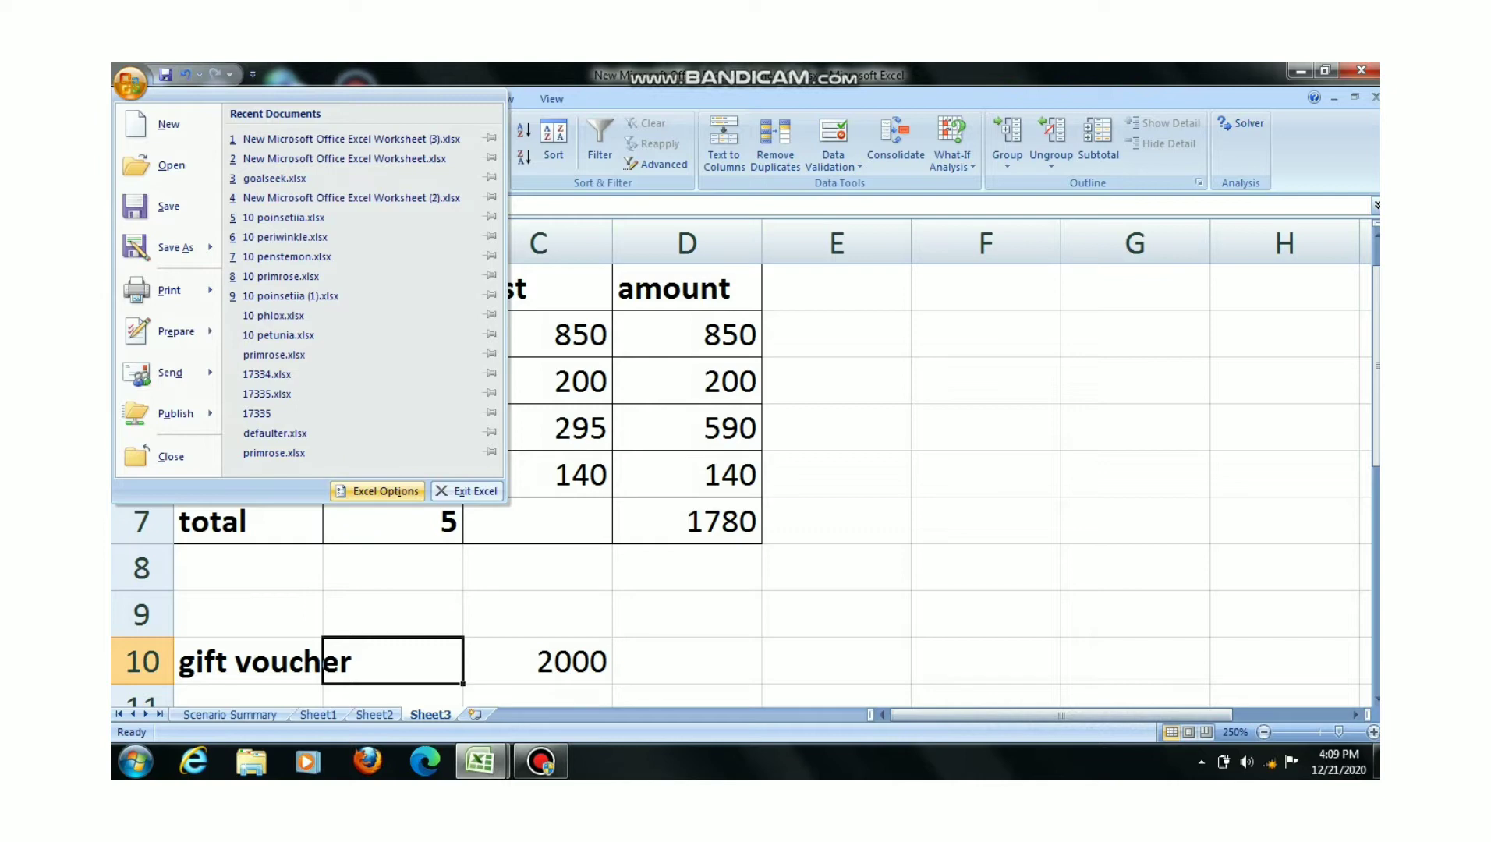
left_click(378, 491)
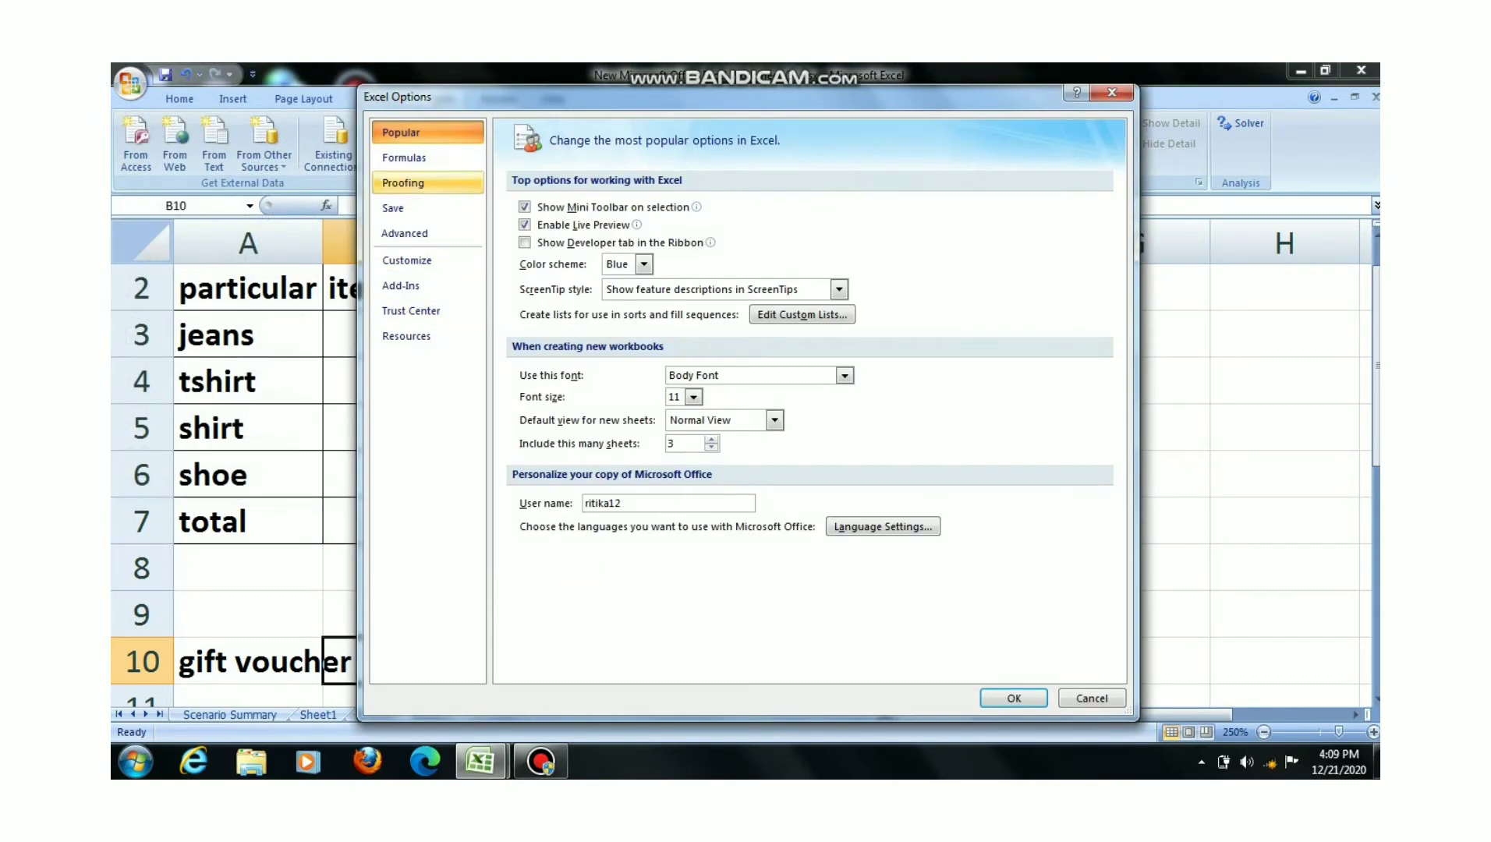
left_click(405, 285)
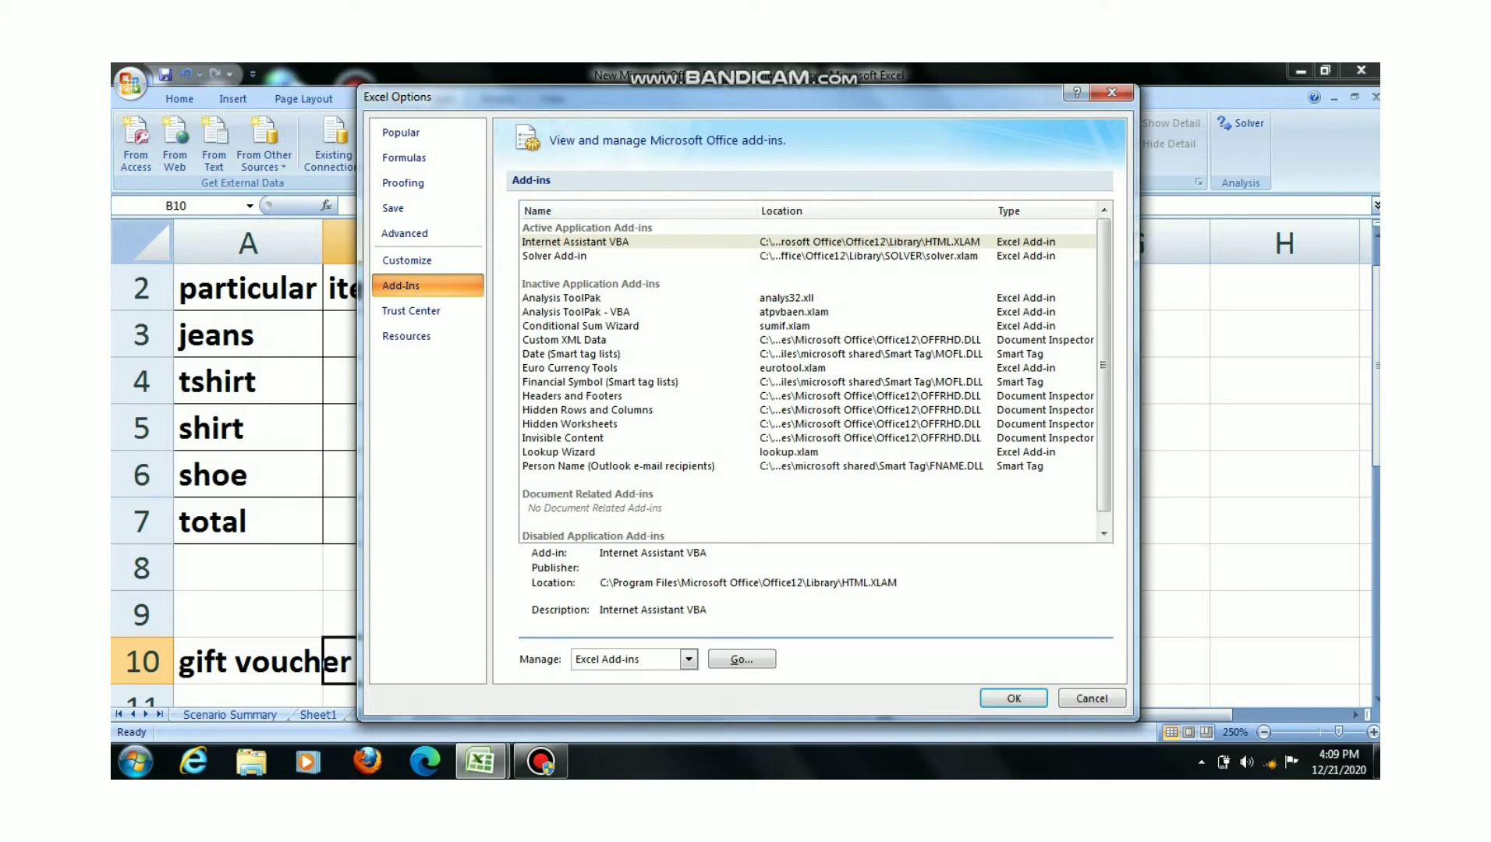
left_click(554, 256)
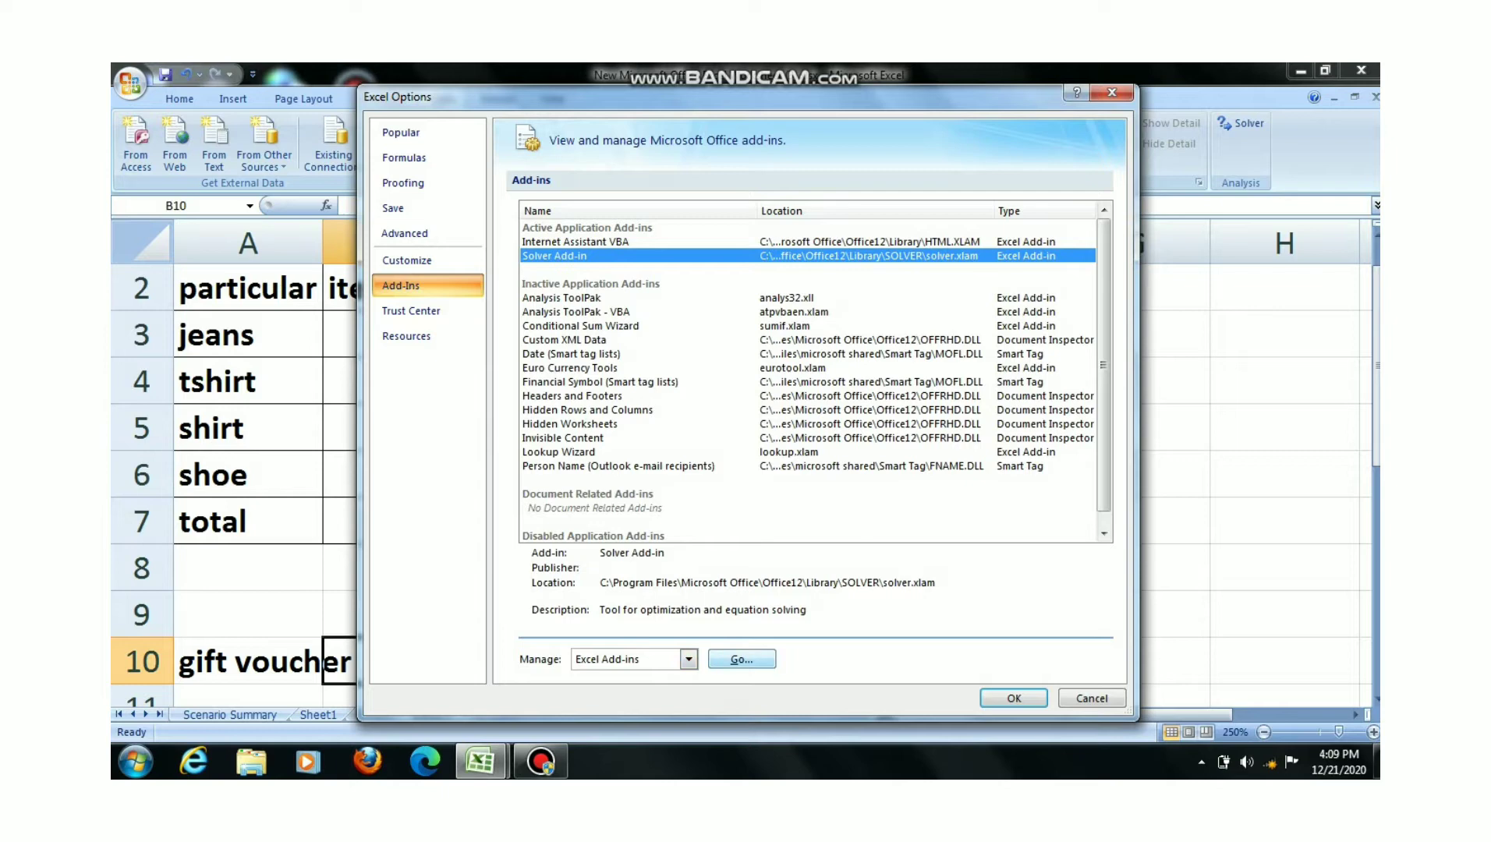
left_click(742, 659)
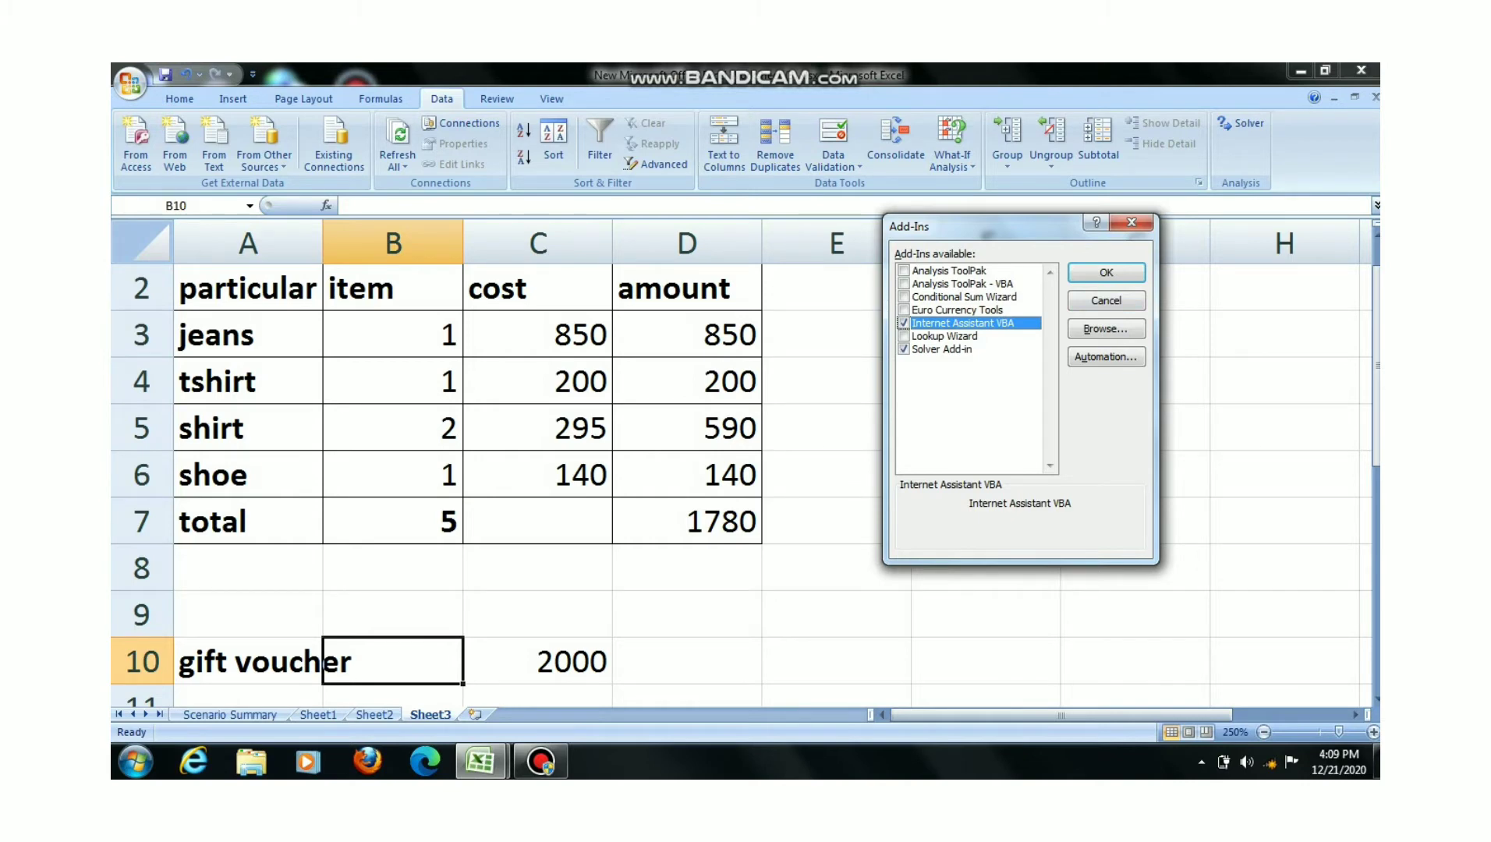
left_click(904, 349)
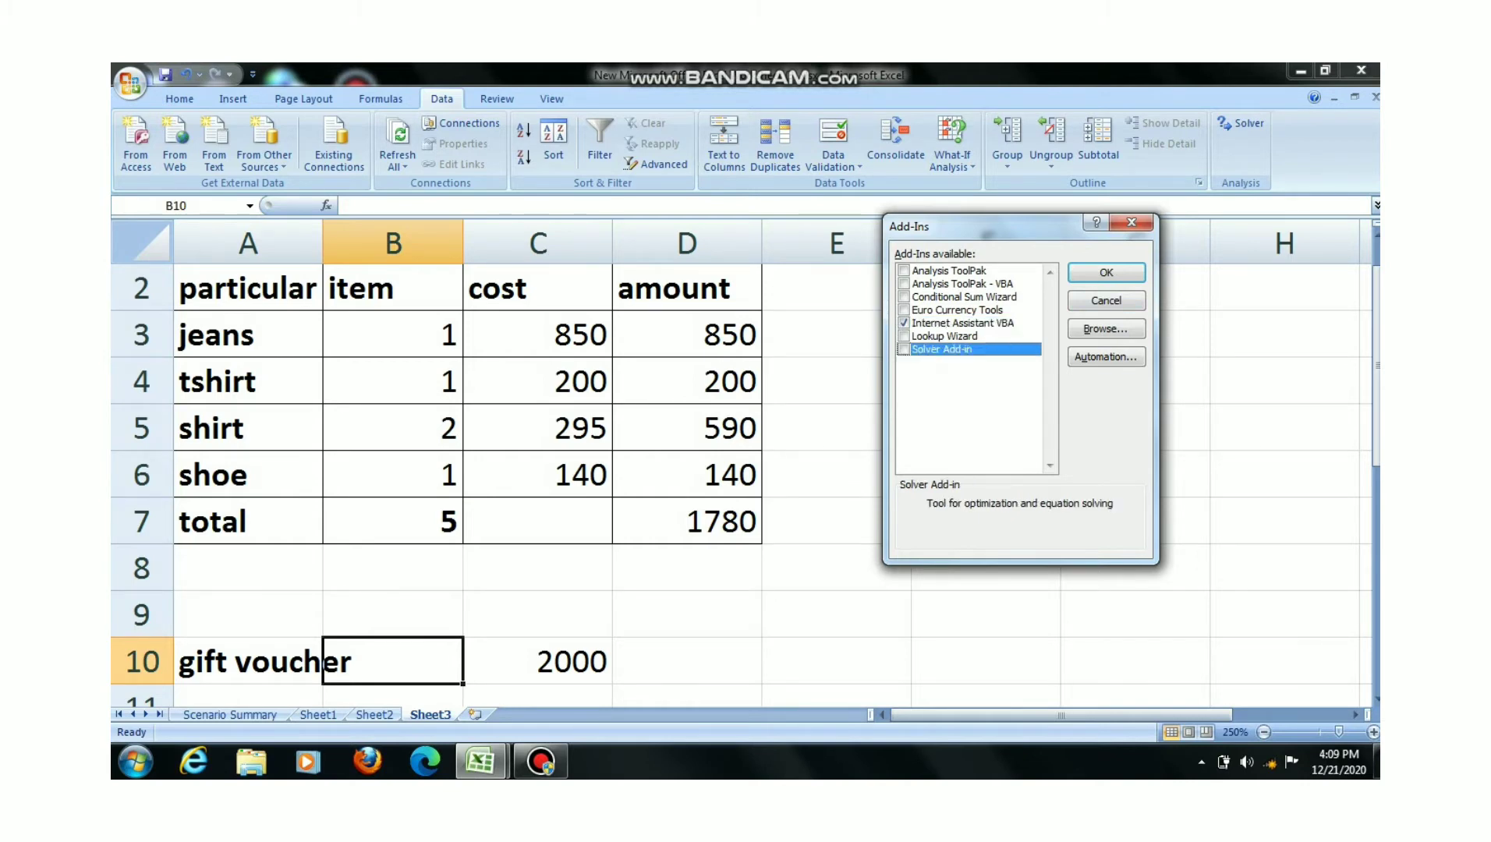
left_click(904, 350)
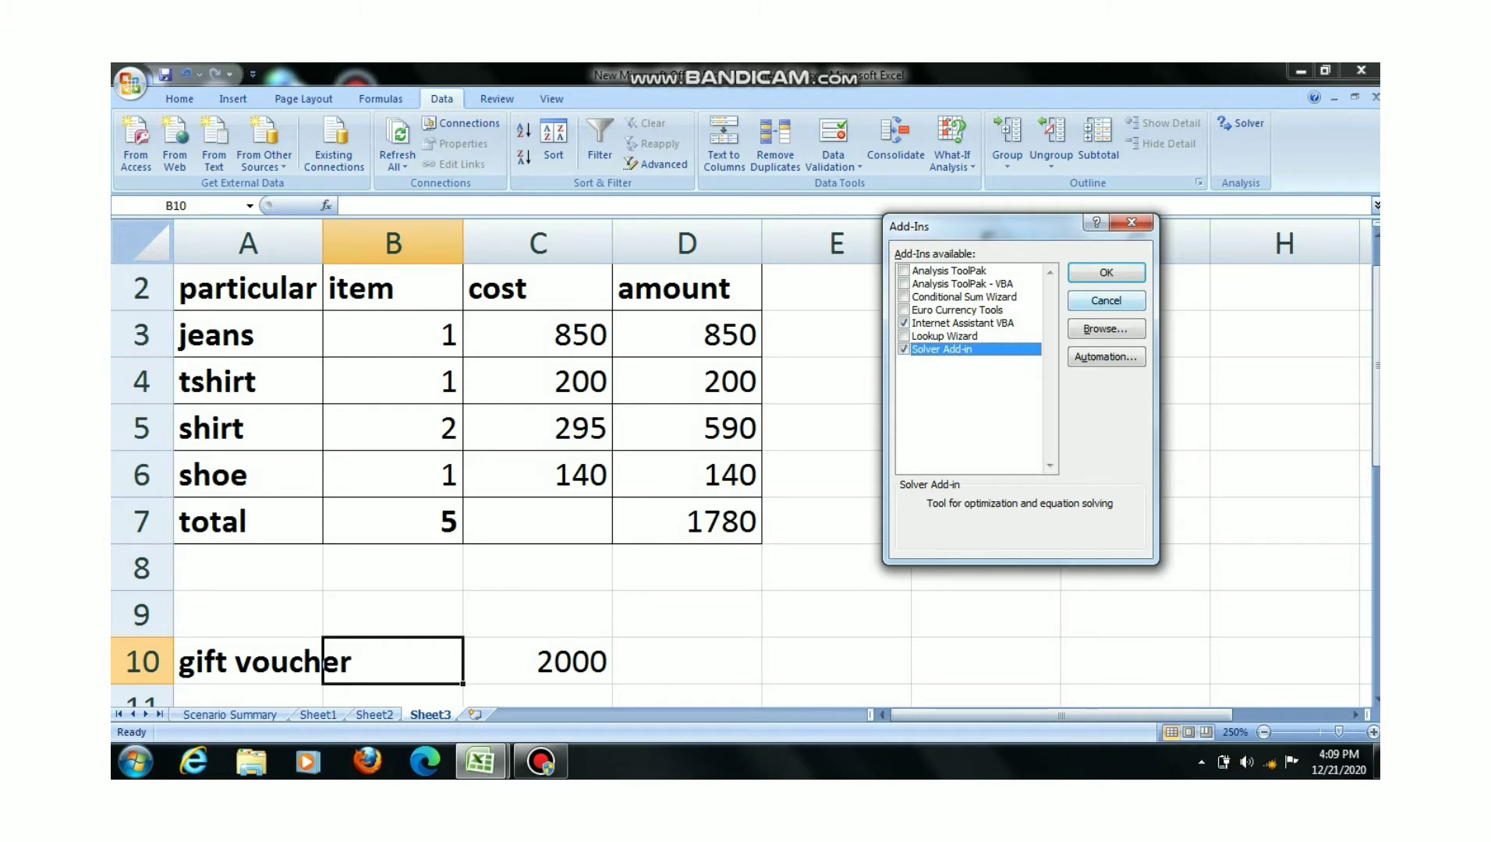
left_click(1106, 272)
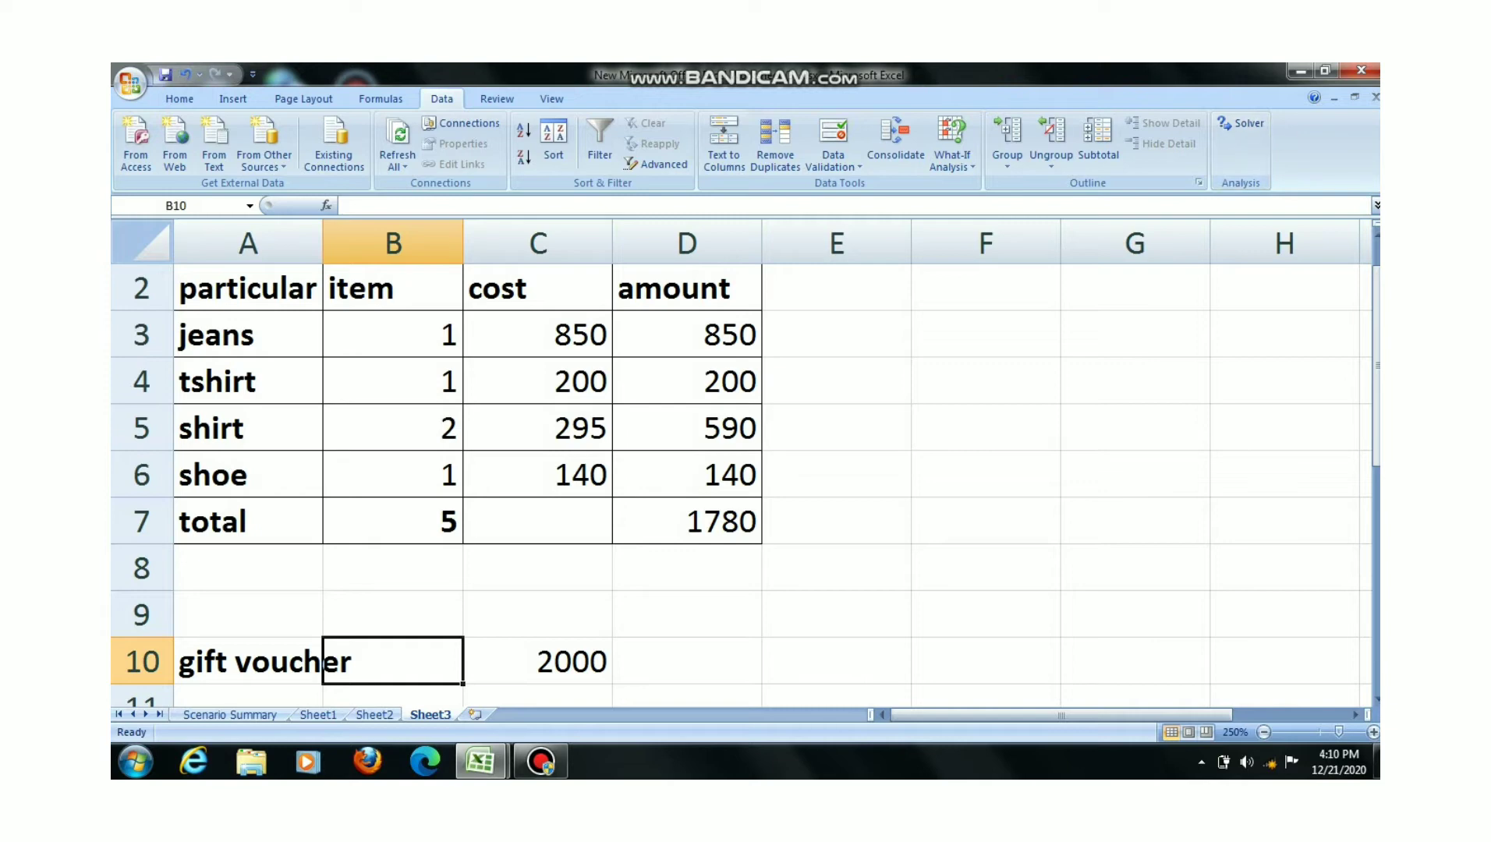
Step: Insert a row above the table's header row and enter the title "xyz mall" in cell A2
left_click(836, 473)
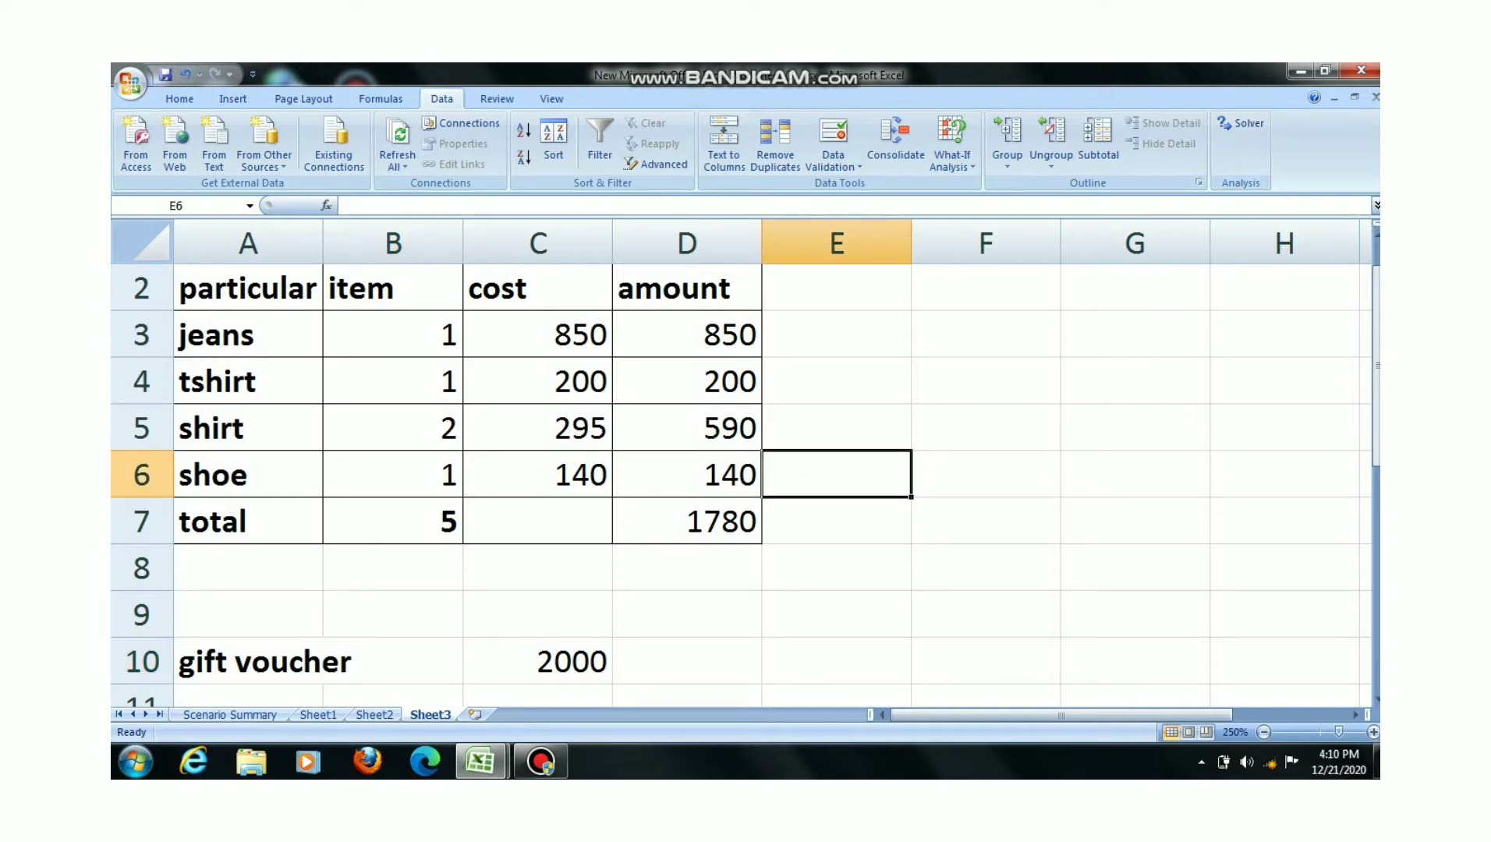
right_click(141, 288)
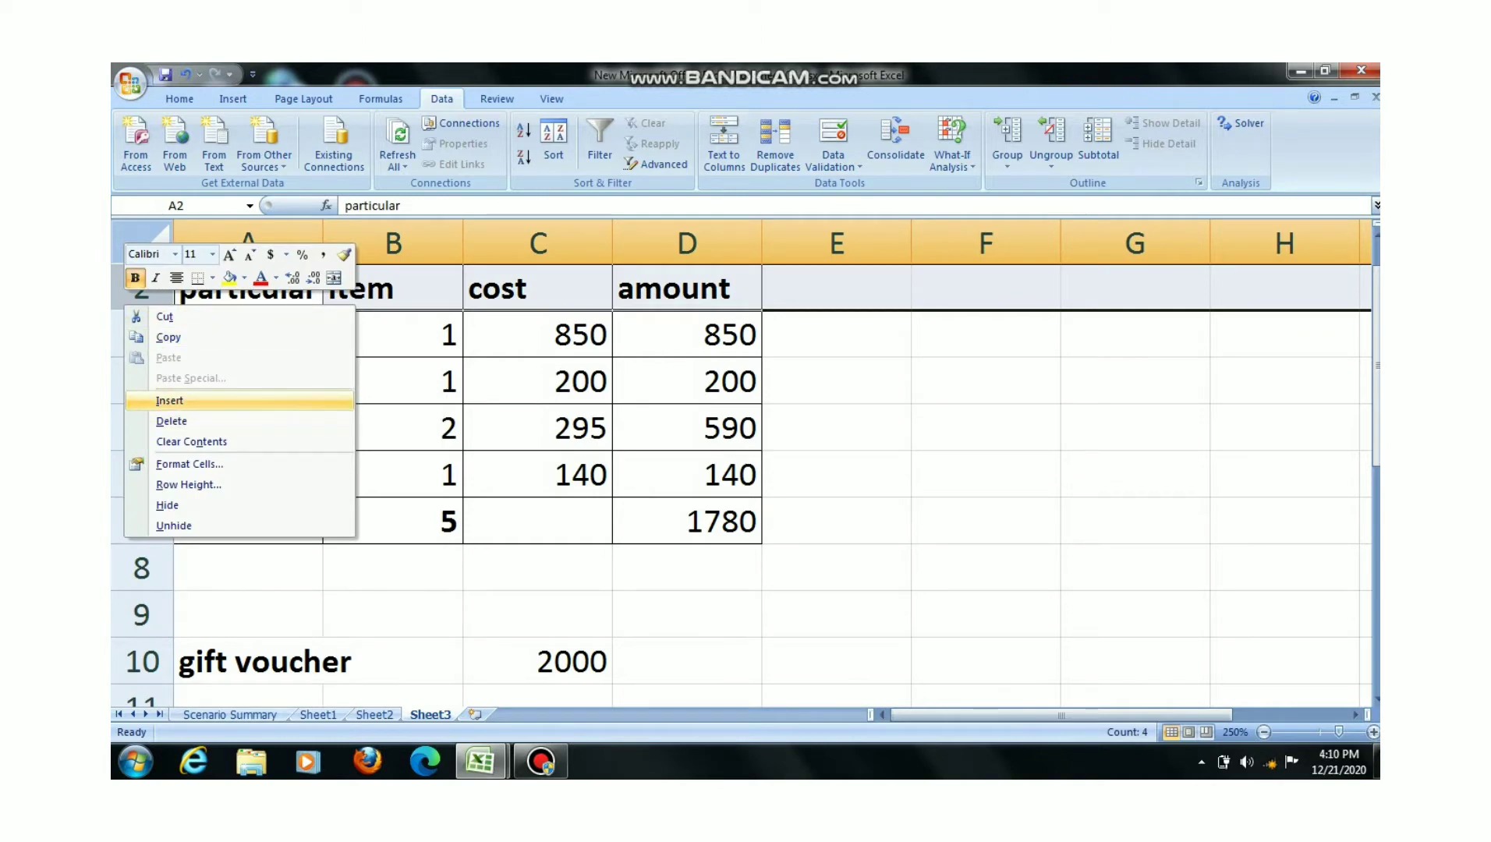
left_click(169, 400)
left_click(248, 288)
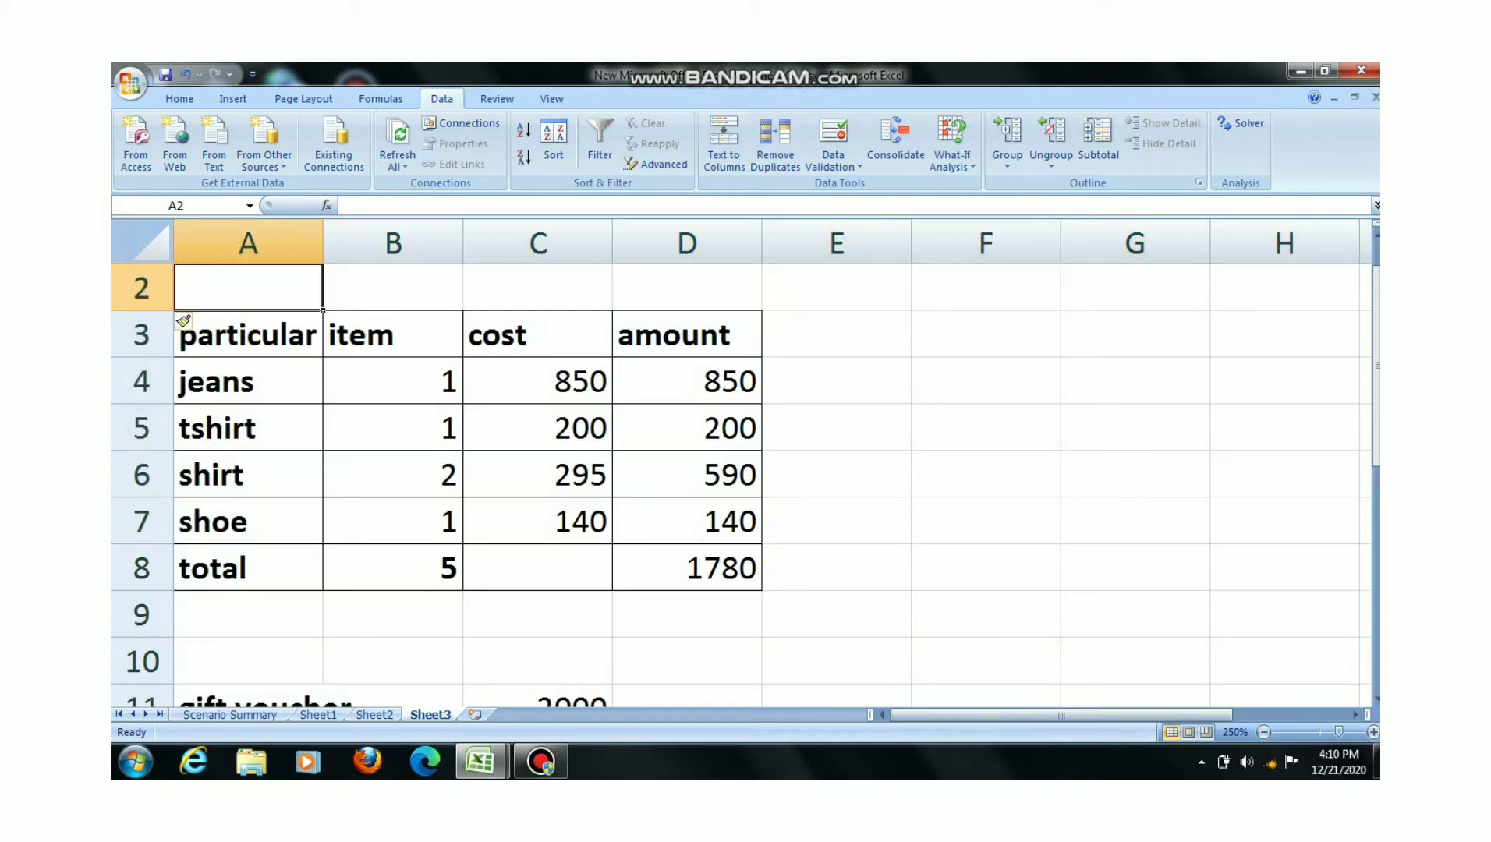
type("xyz mall")
key("shift+Home")
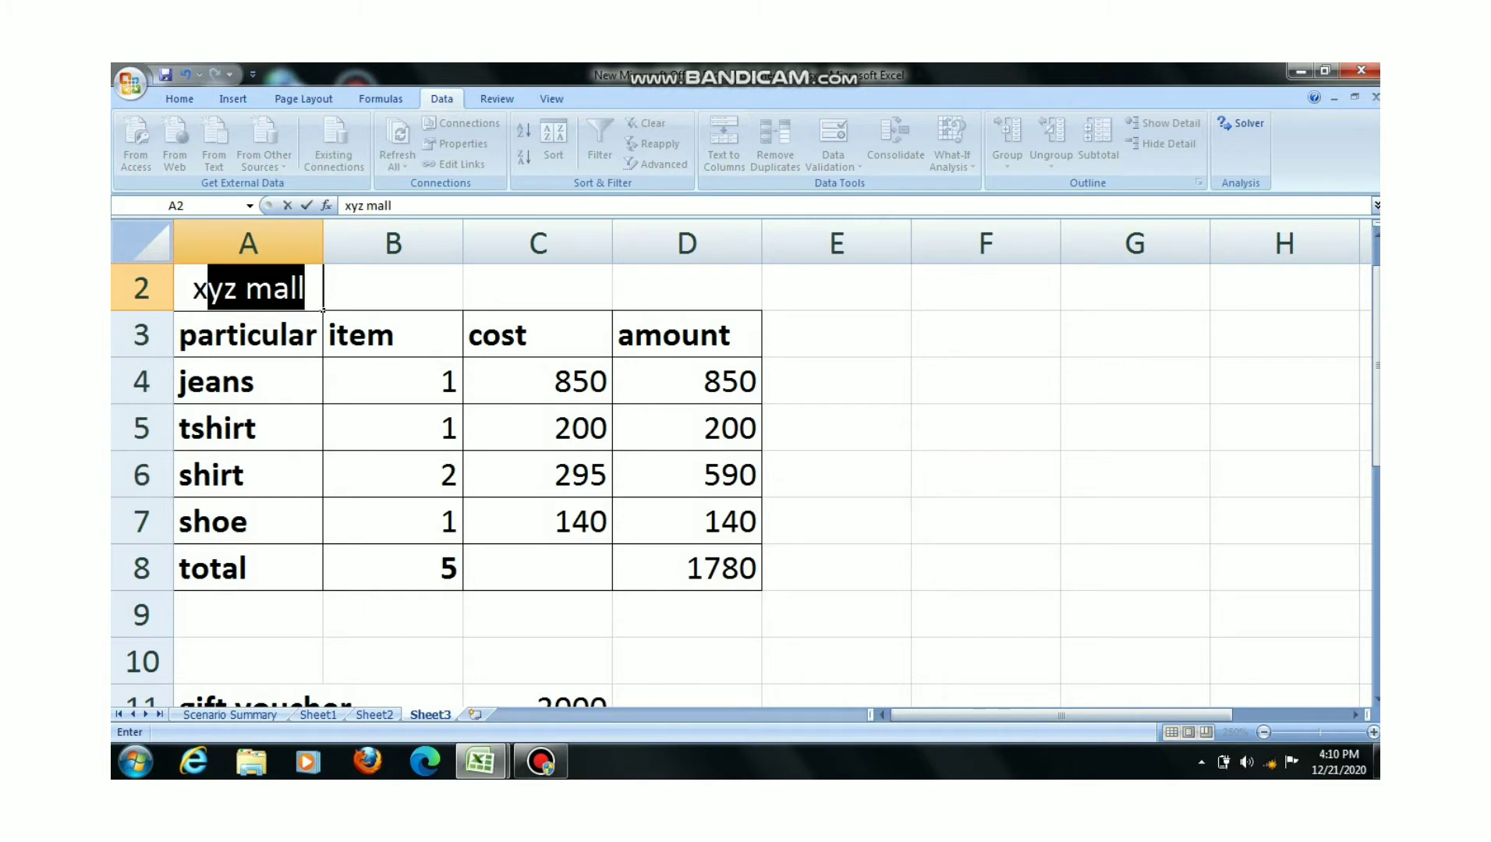
key("shift+Right")
key("shift+Right")
key("shift+Right")
key("shift+Right")
left_click(393, 288)
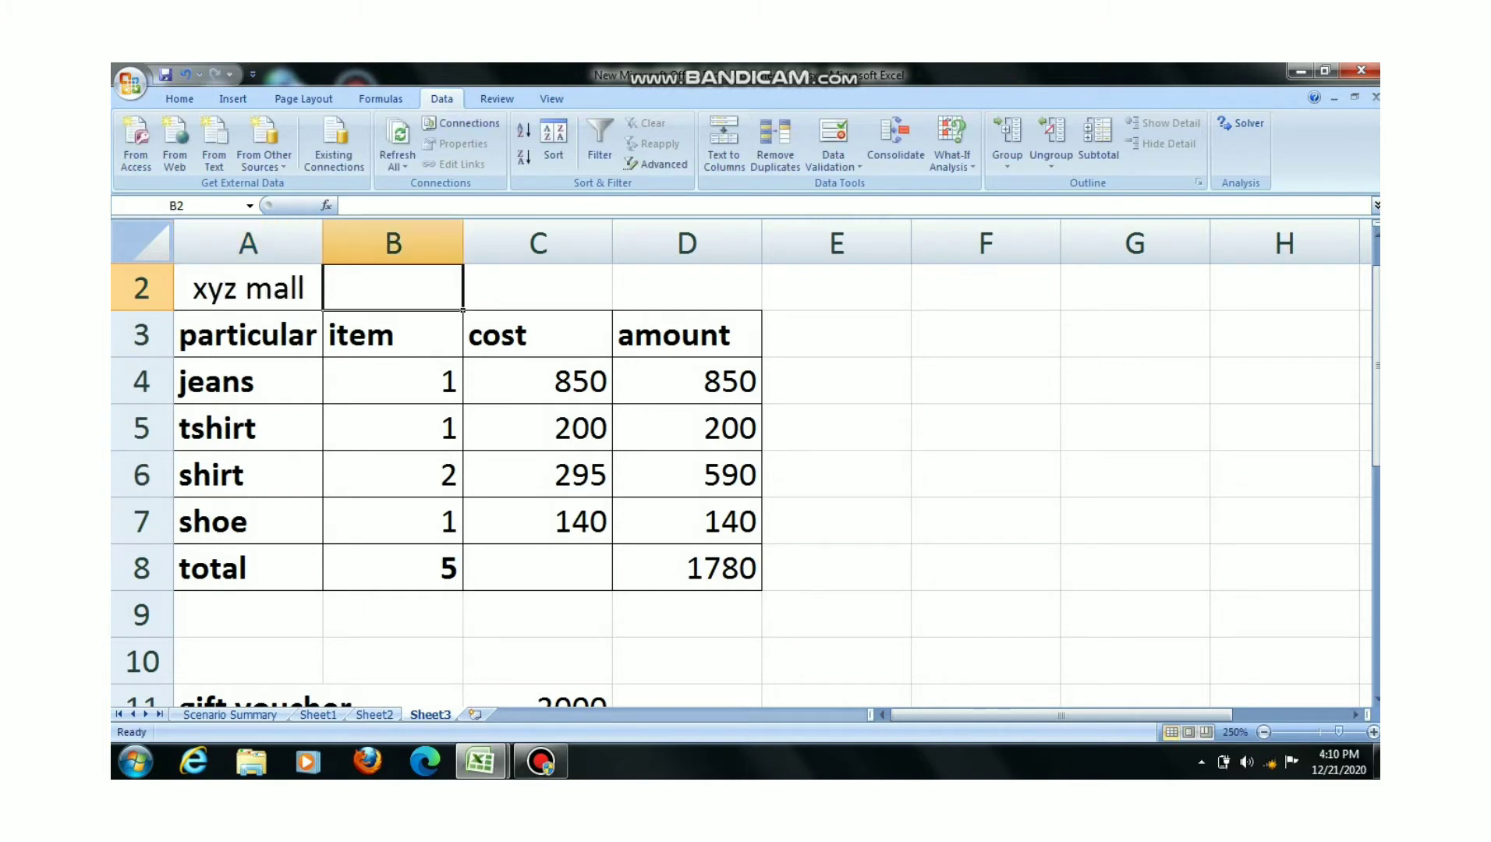
Step: Merge and center the title across cells A2:D2
left_click(248, 288)
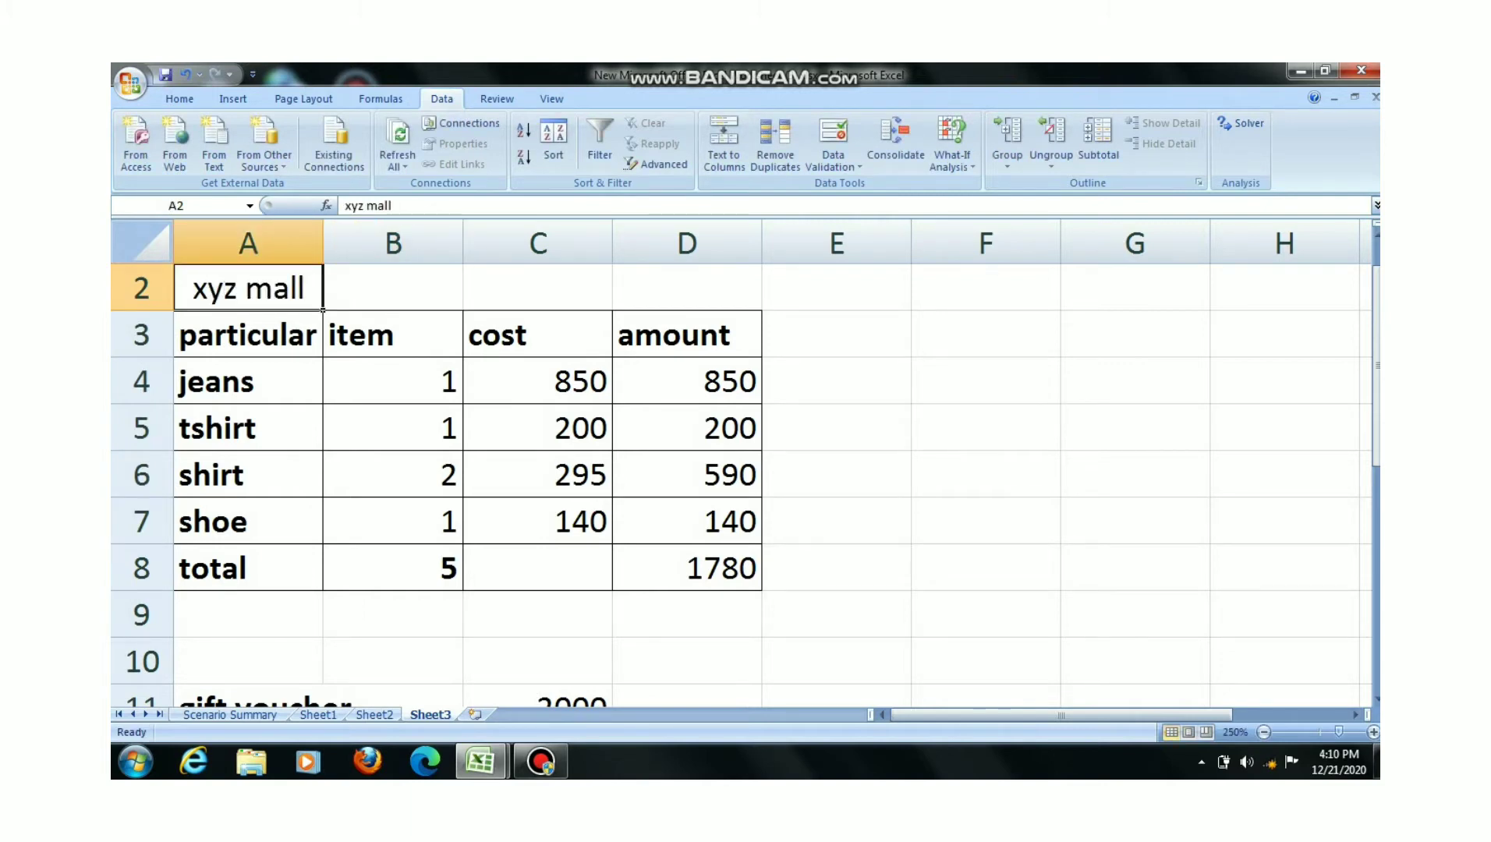
left_click_drag(248, 287, 686, 288)
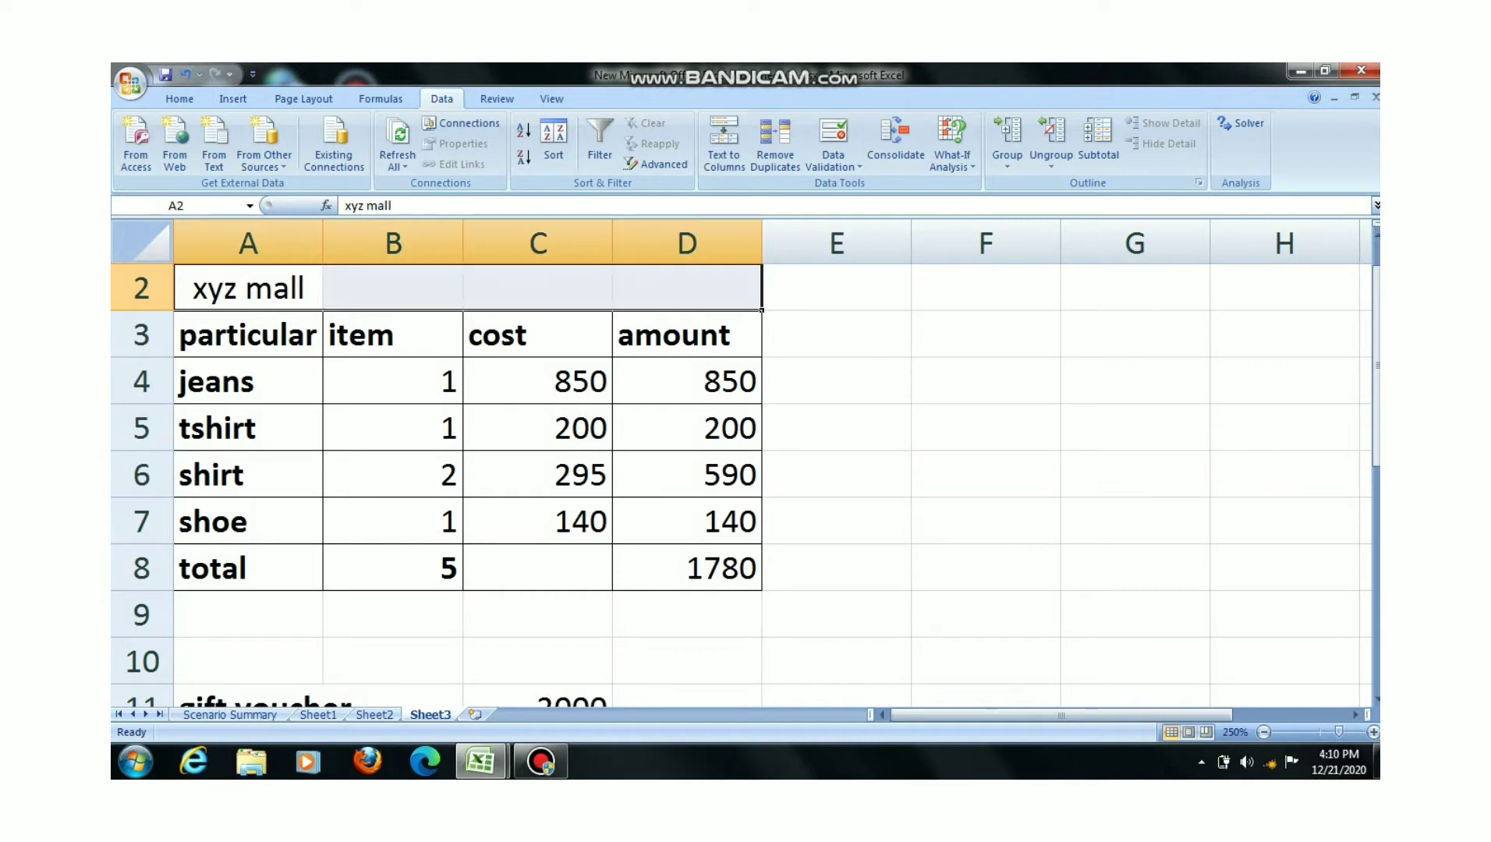
left_click(180, 99)
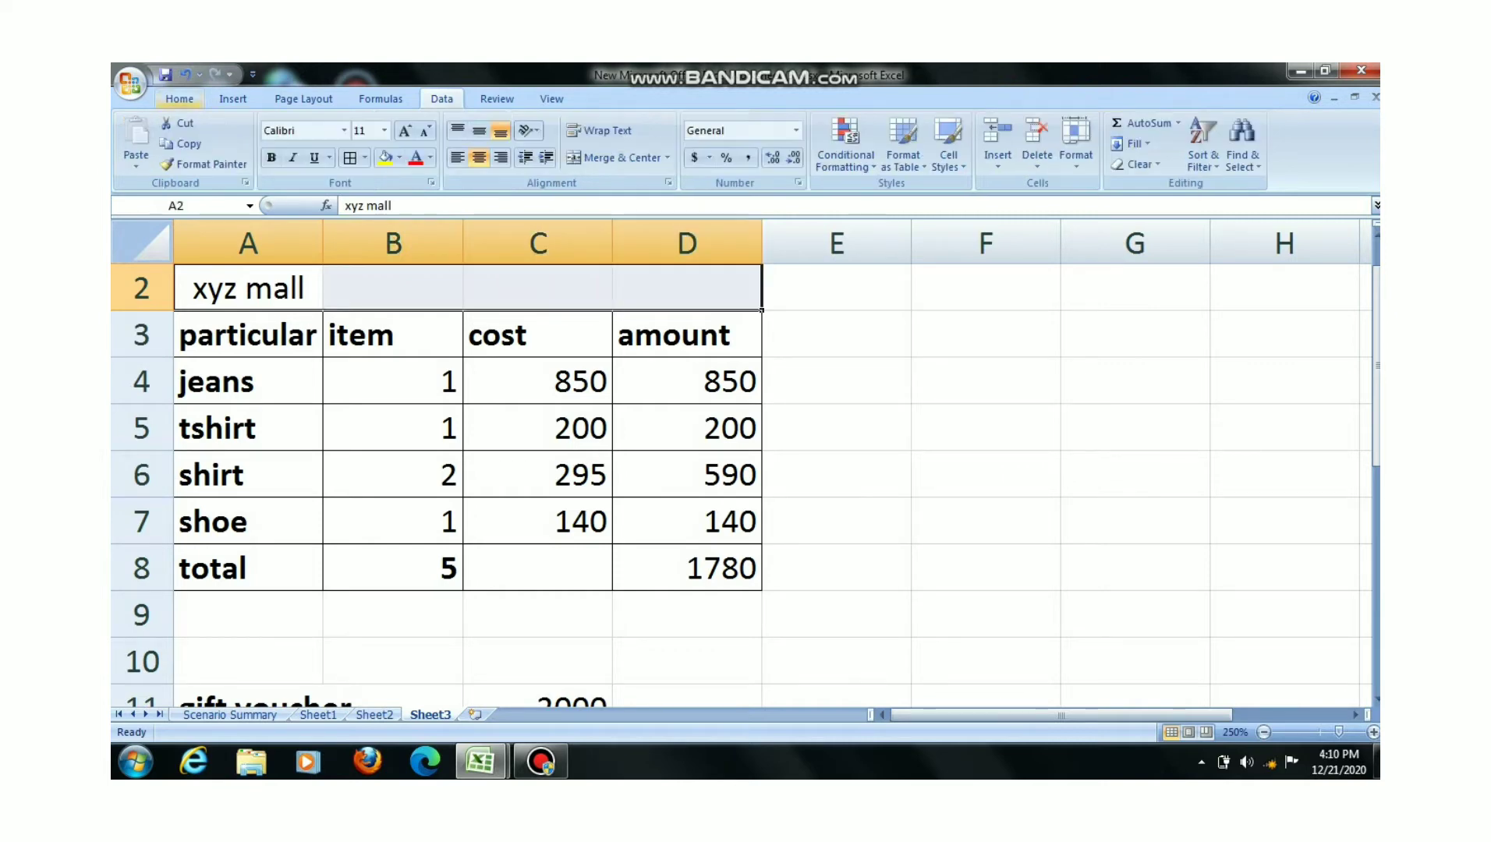
left_click(614, 157)
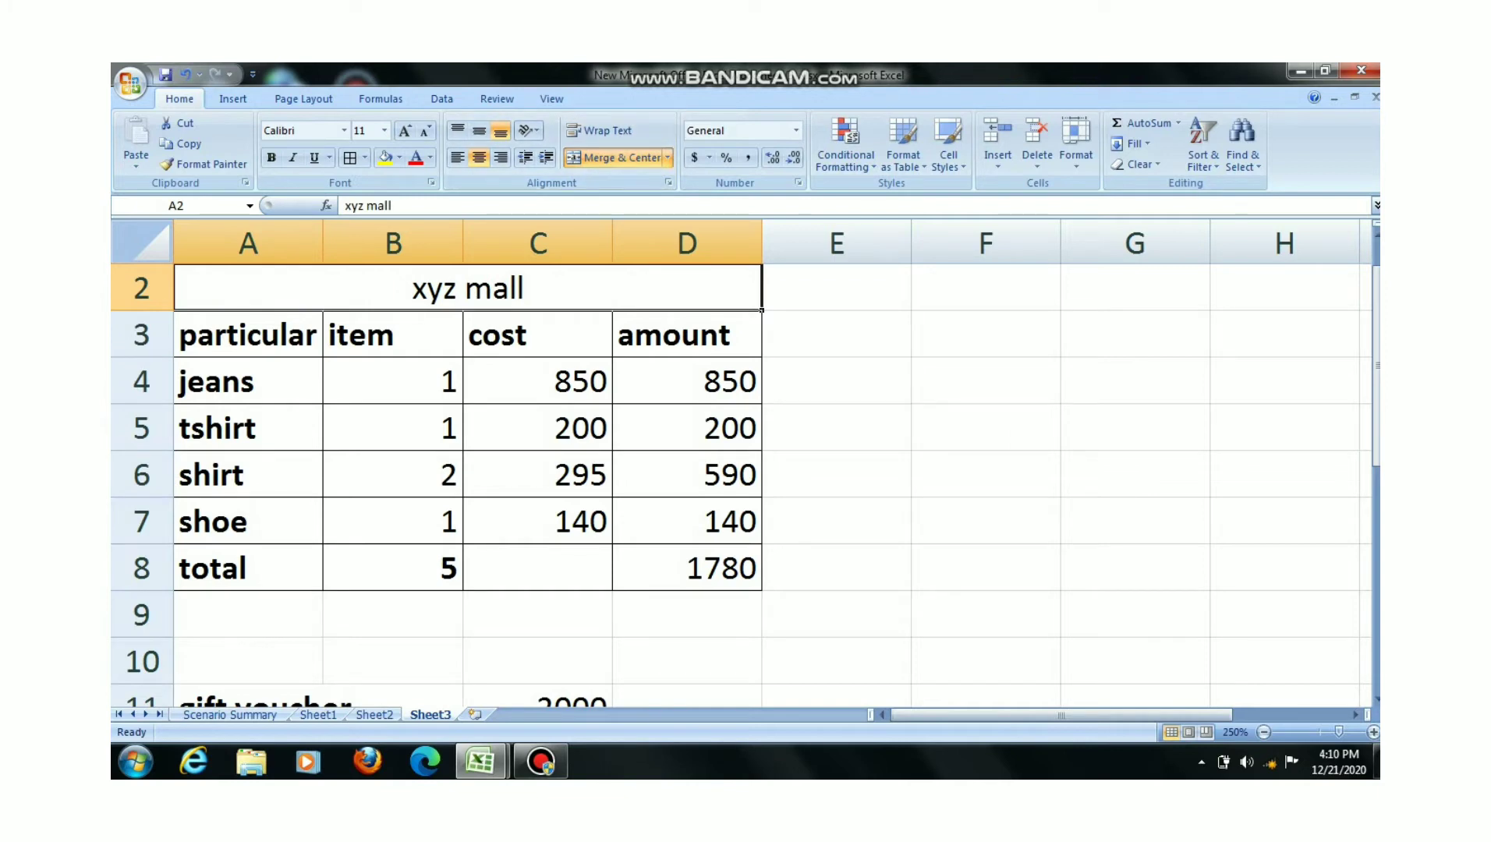
Step: Start Solver with the total amount cell D8 as the target cell
left_click_drag(1377, 406, 1376, 426)
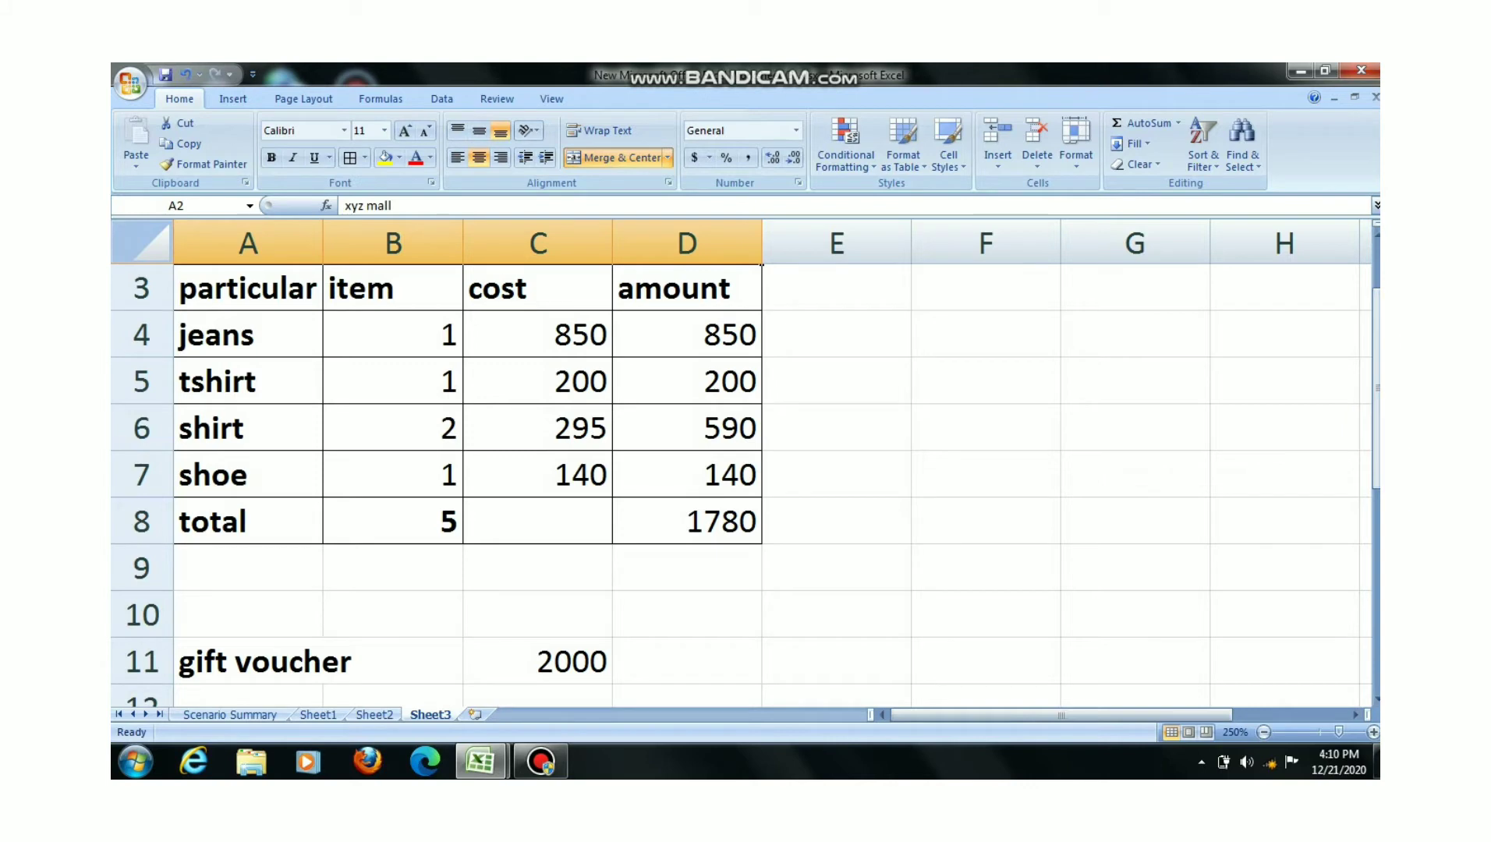
left_click(686, 521)
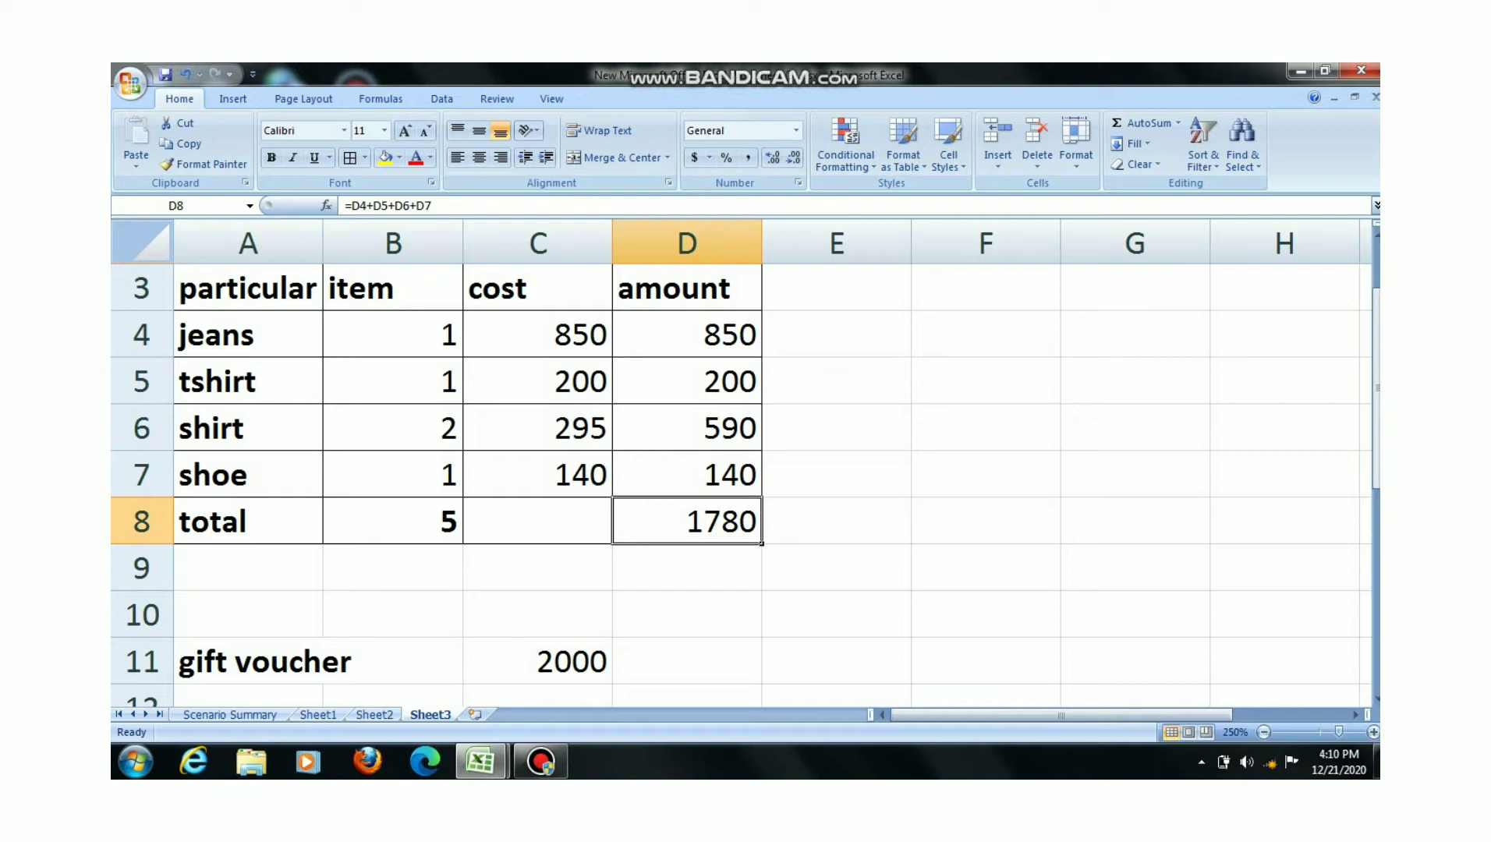
left_click(538, 661)
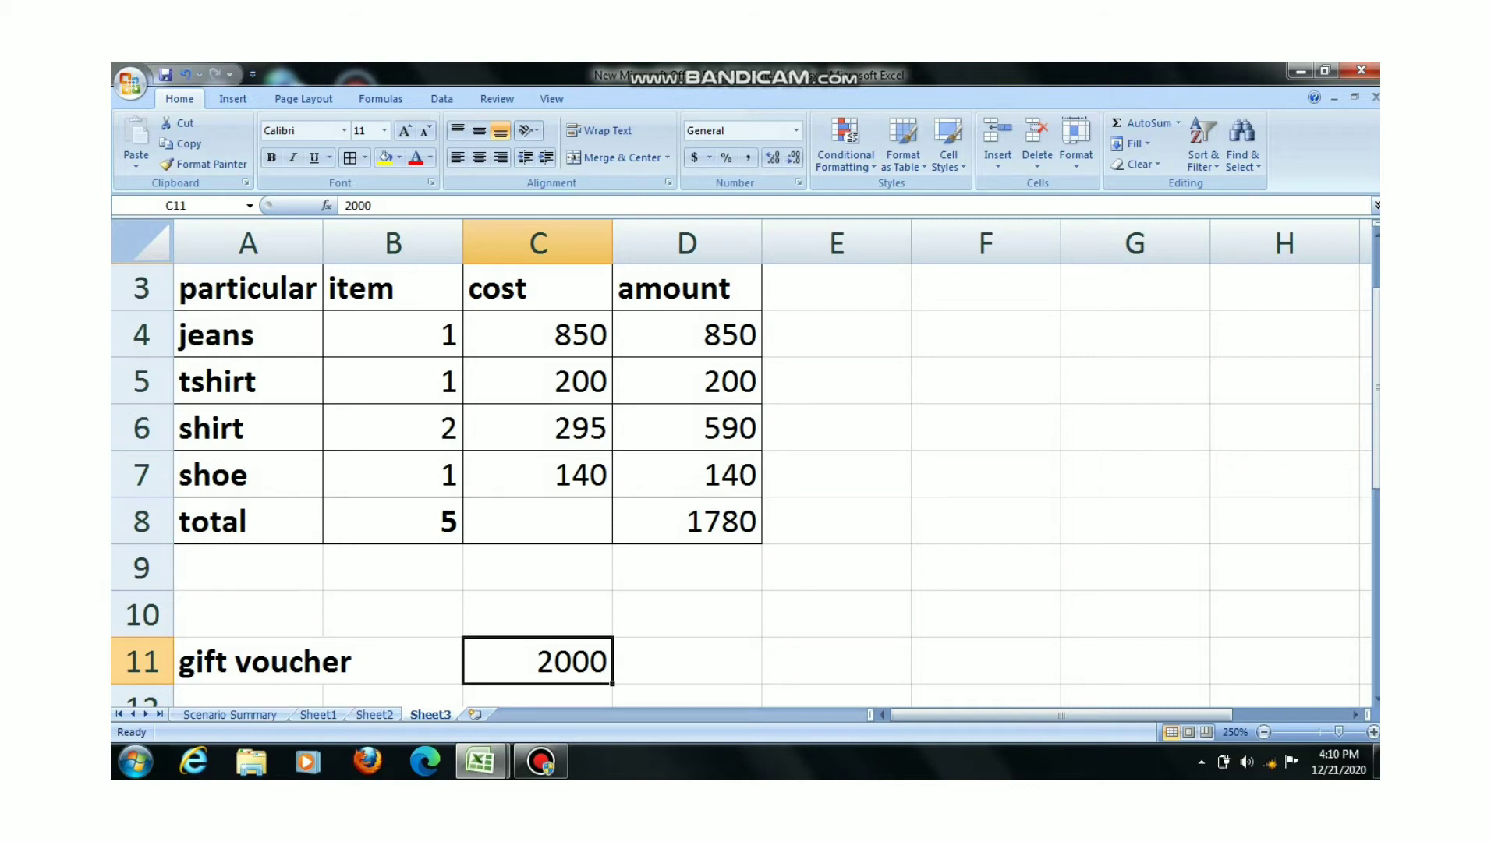
left_click(687, 521)
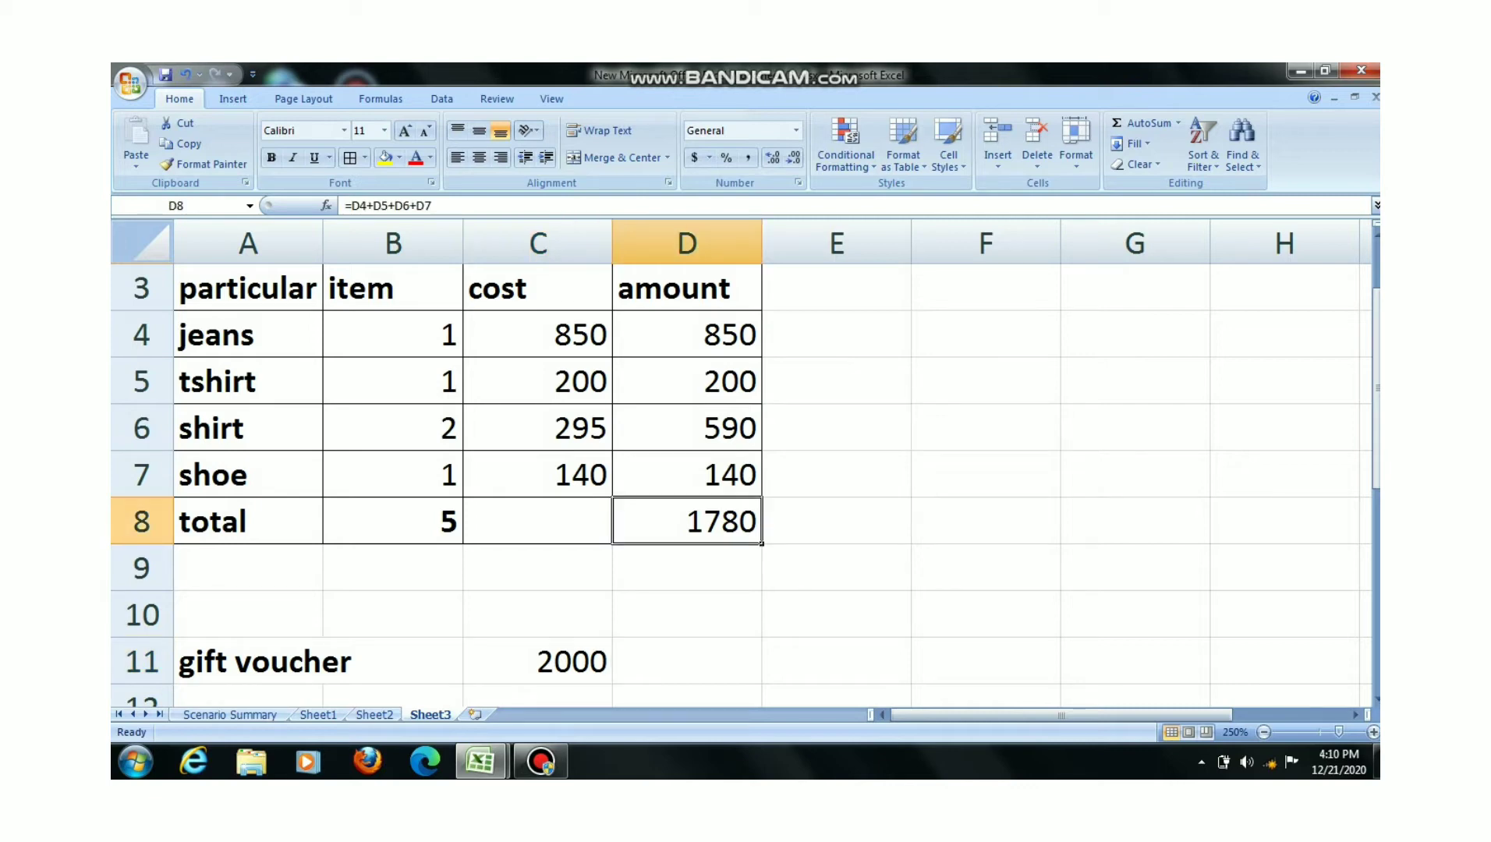
left_click(538, 661)
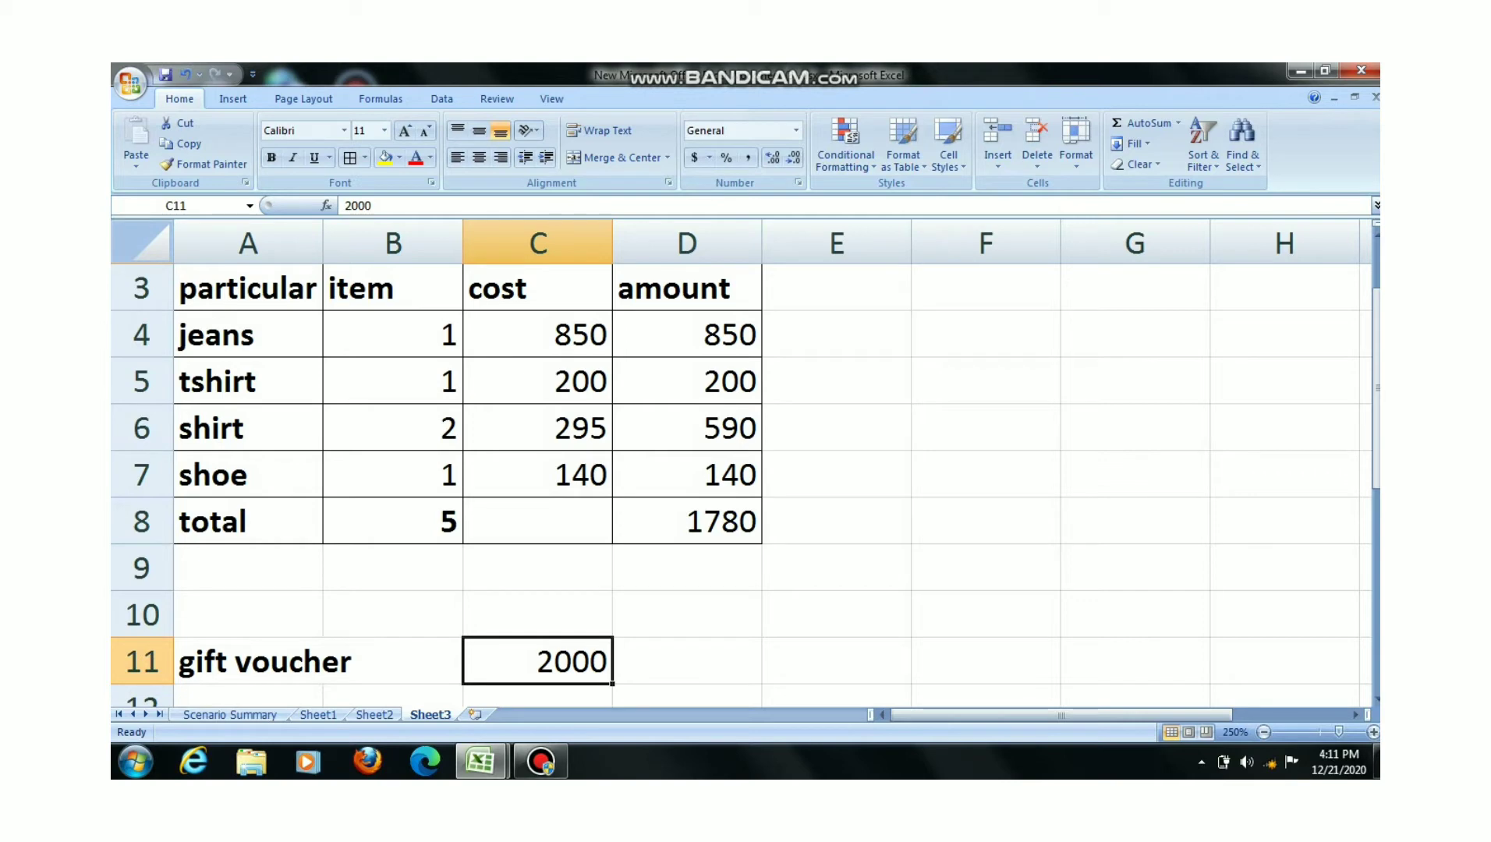
left_click(686, 521)
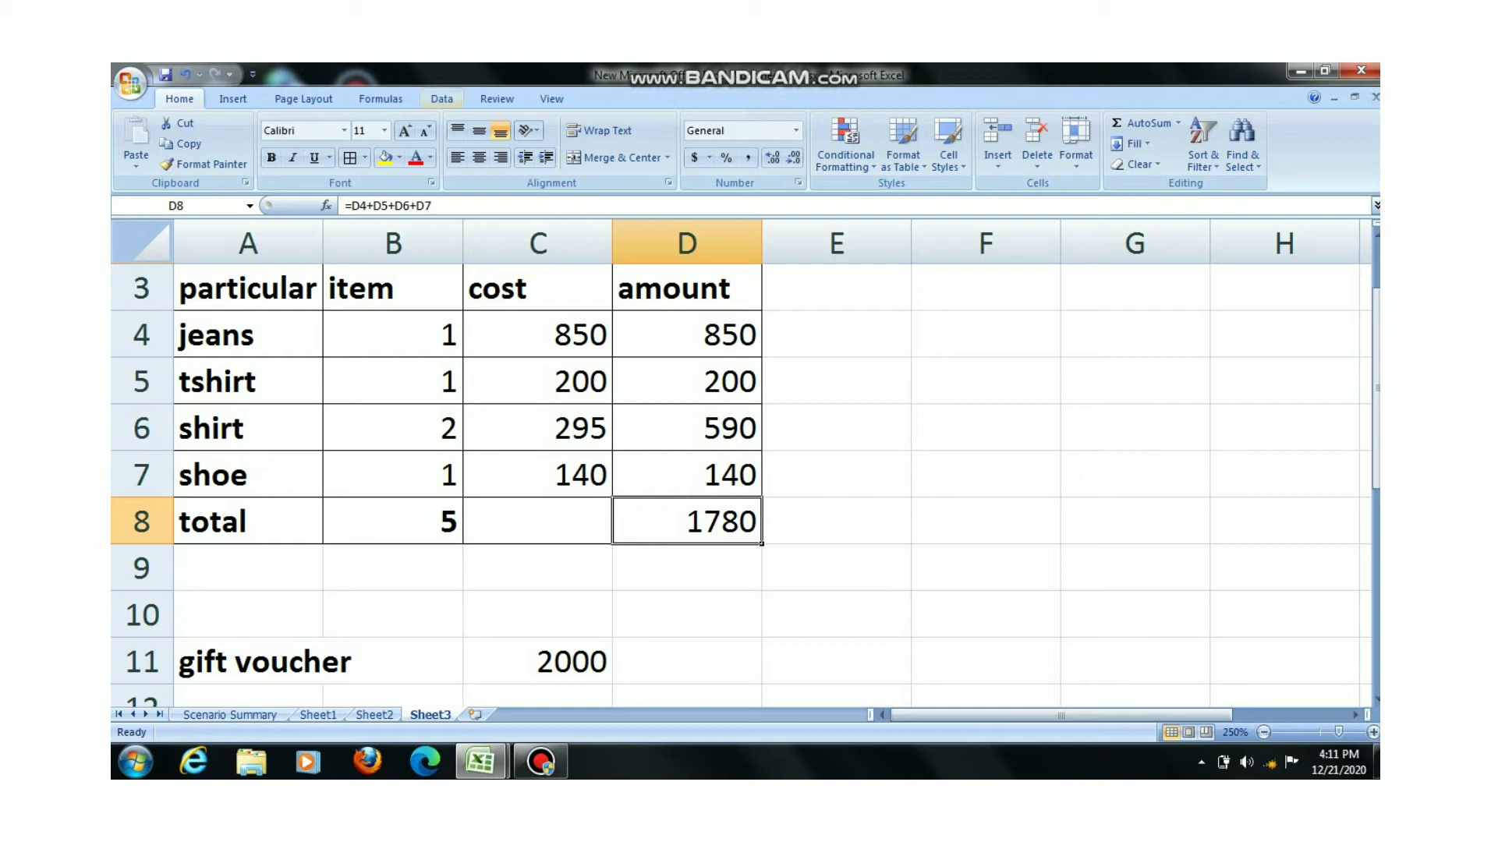
left_click(442, 98)
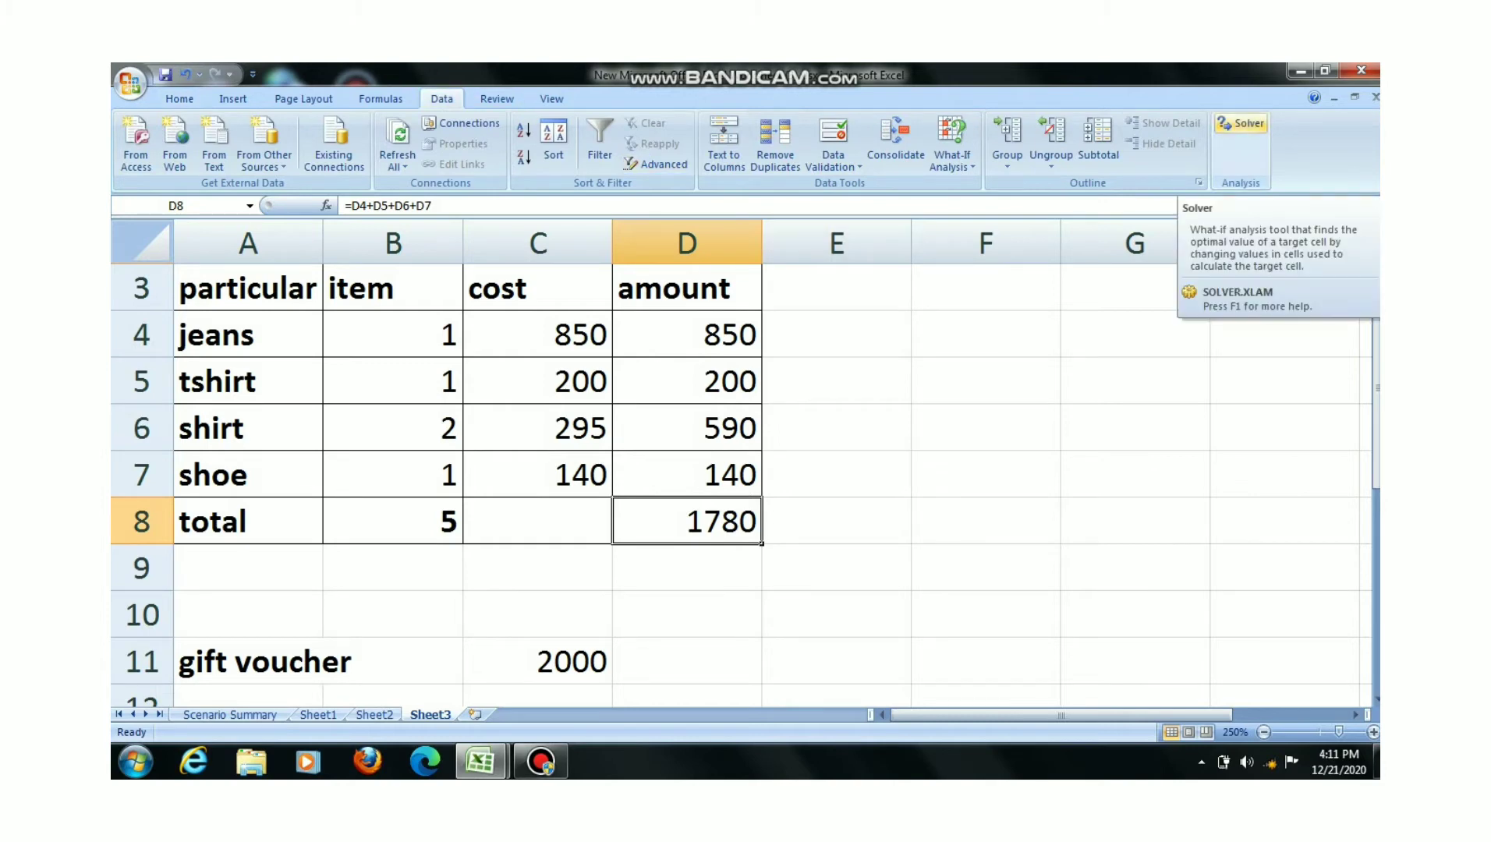
left_click(1241, 123)
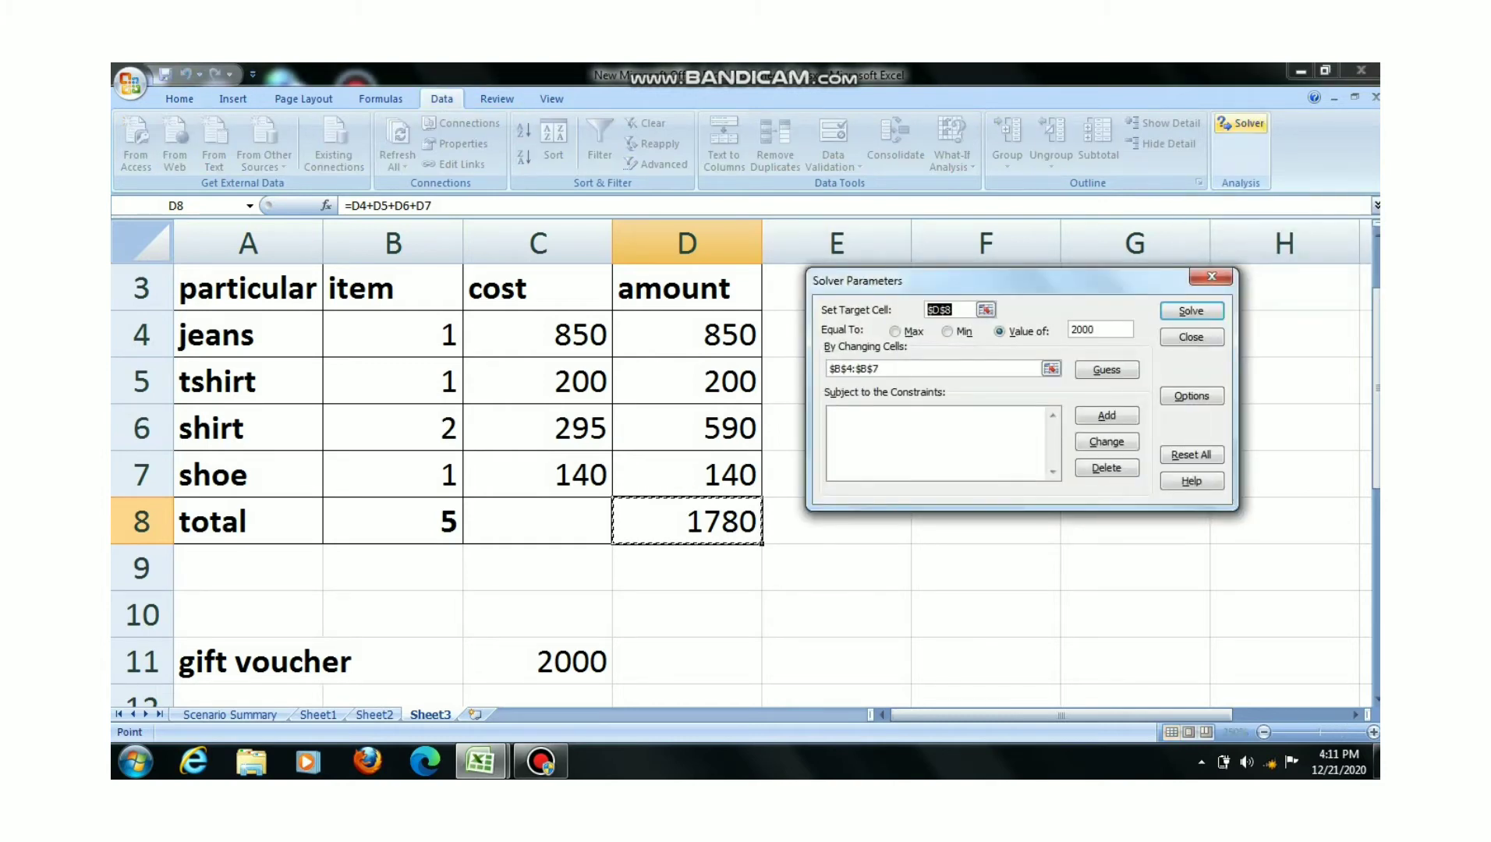
left_click_drag(990, 281, 916, 308)
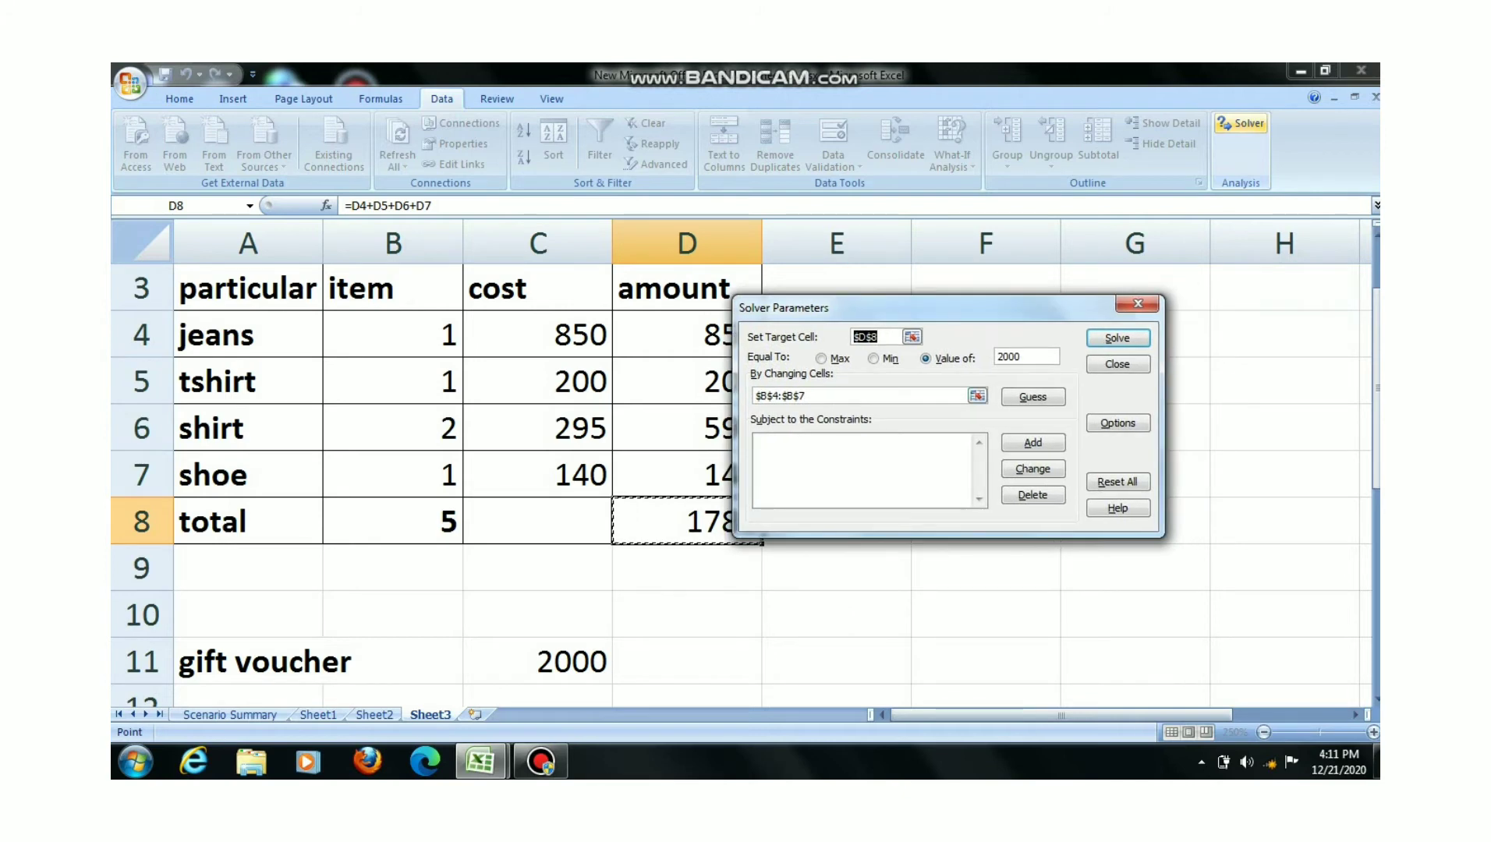
left_click_drag(916, 308, 964, 291)
left_click(687, 521)
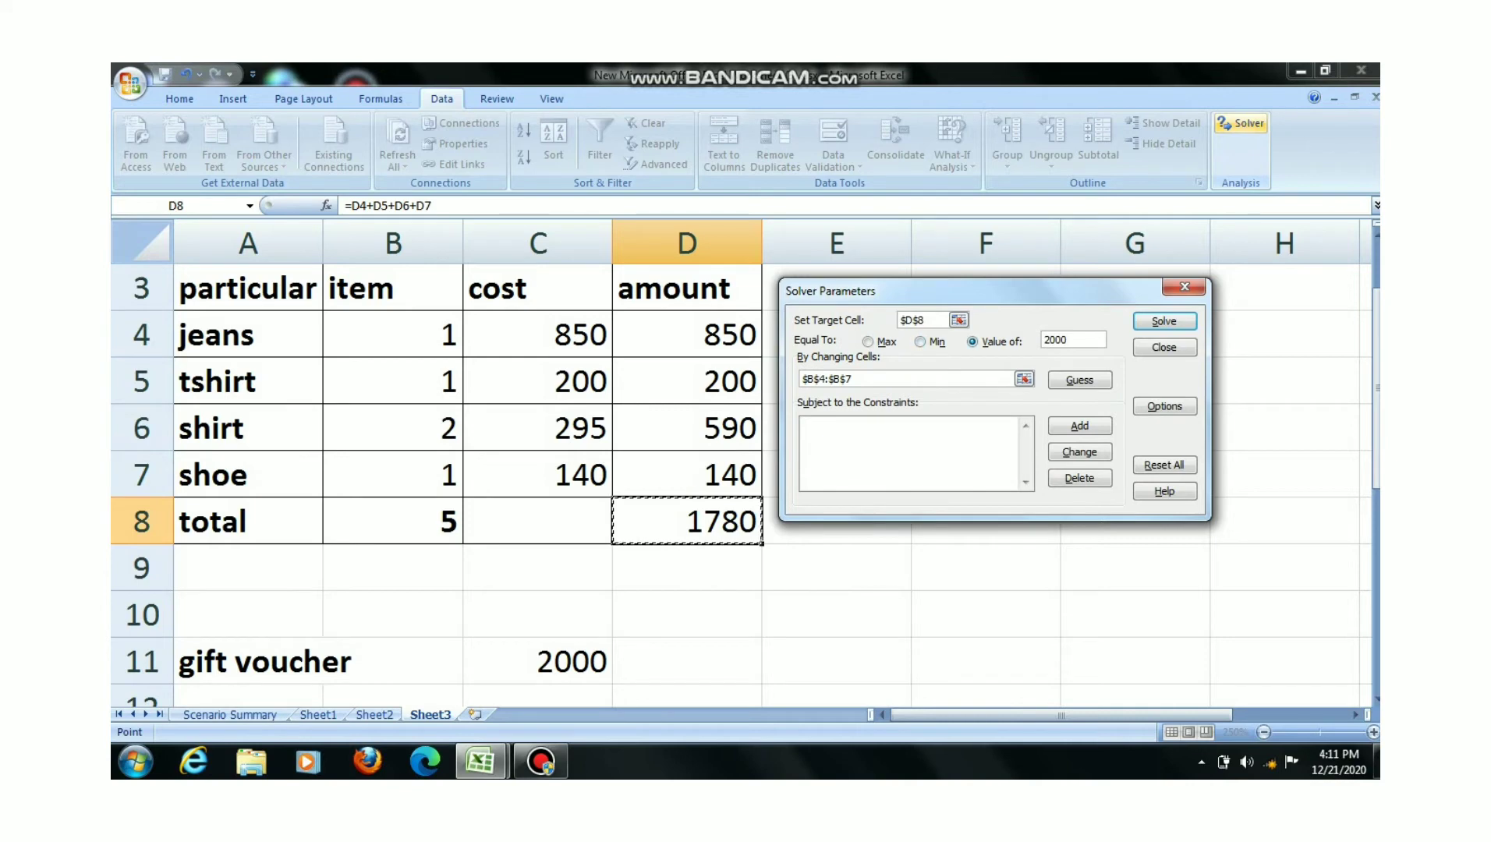
key("Return")
Step: Use 2000 as the Solver target value and the item quantities B4:B7 as the changing cells
left_click(1072, 340)
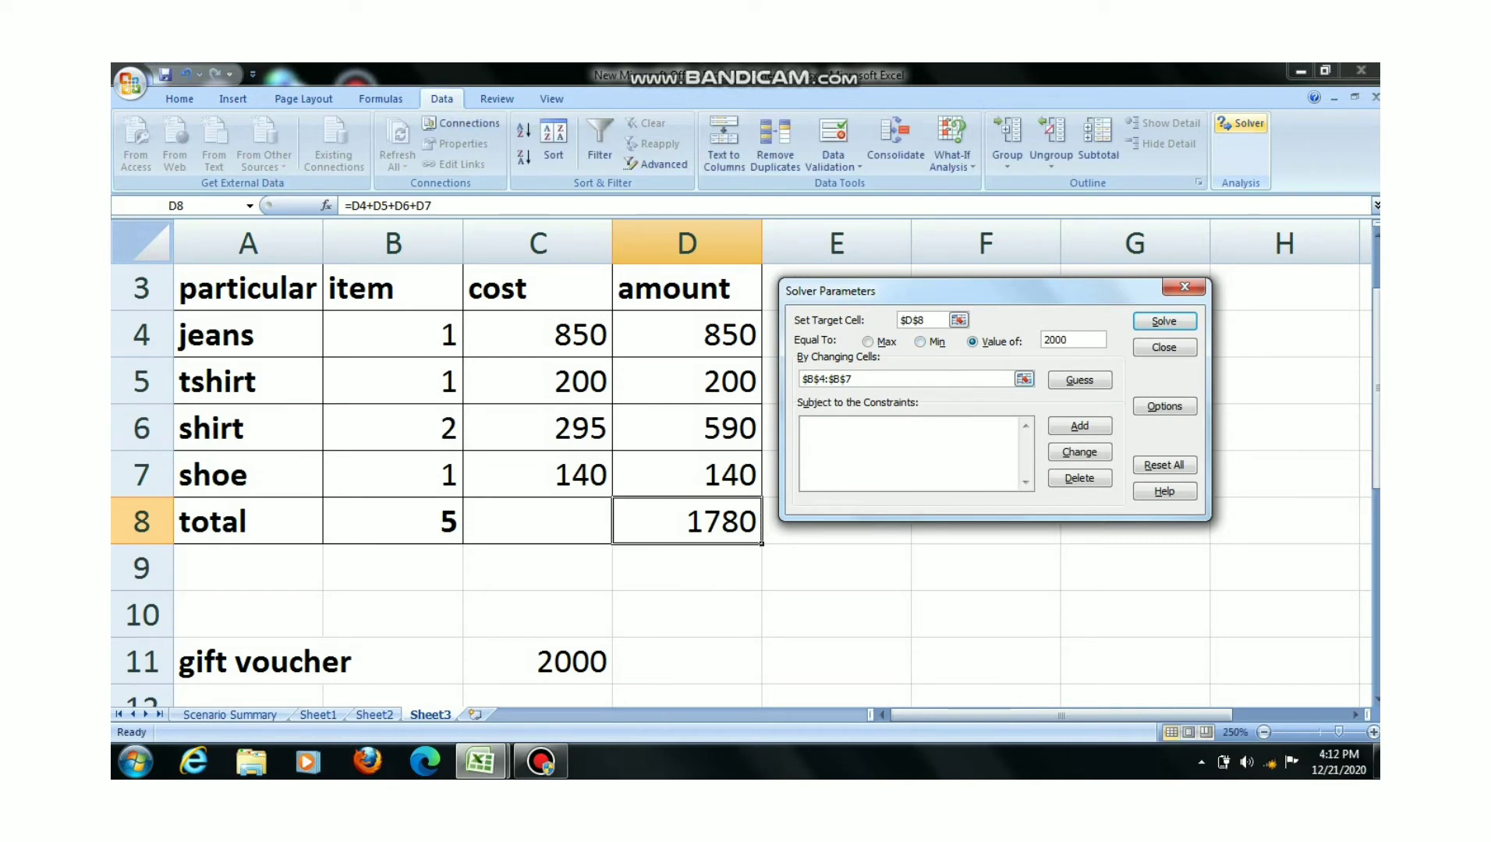
key("Tab")
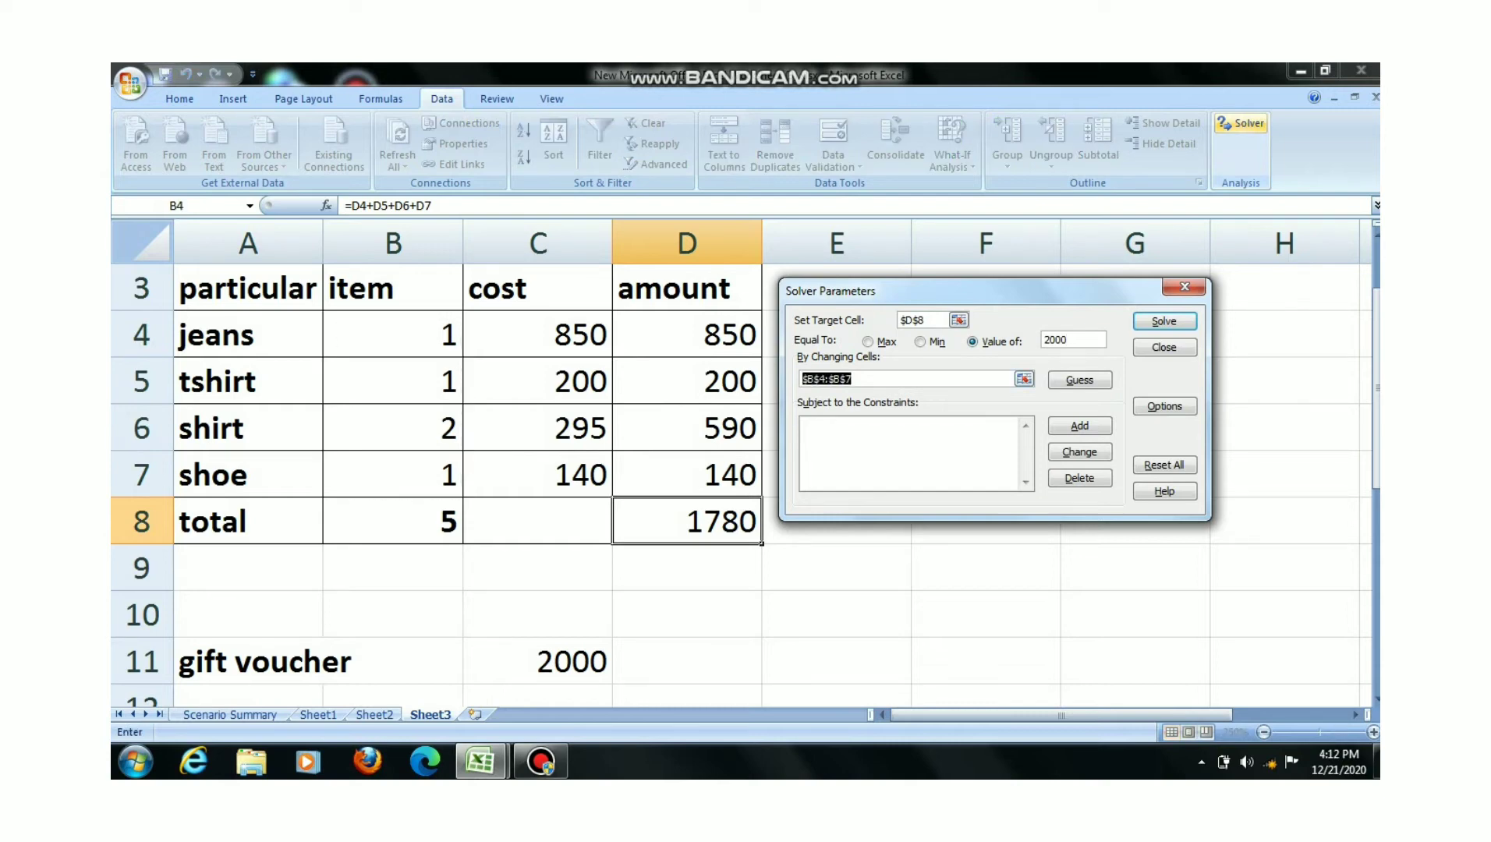
left_click_drag(334, 345, 456, 500)
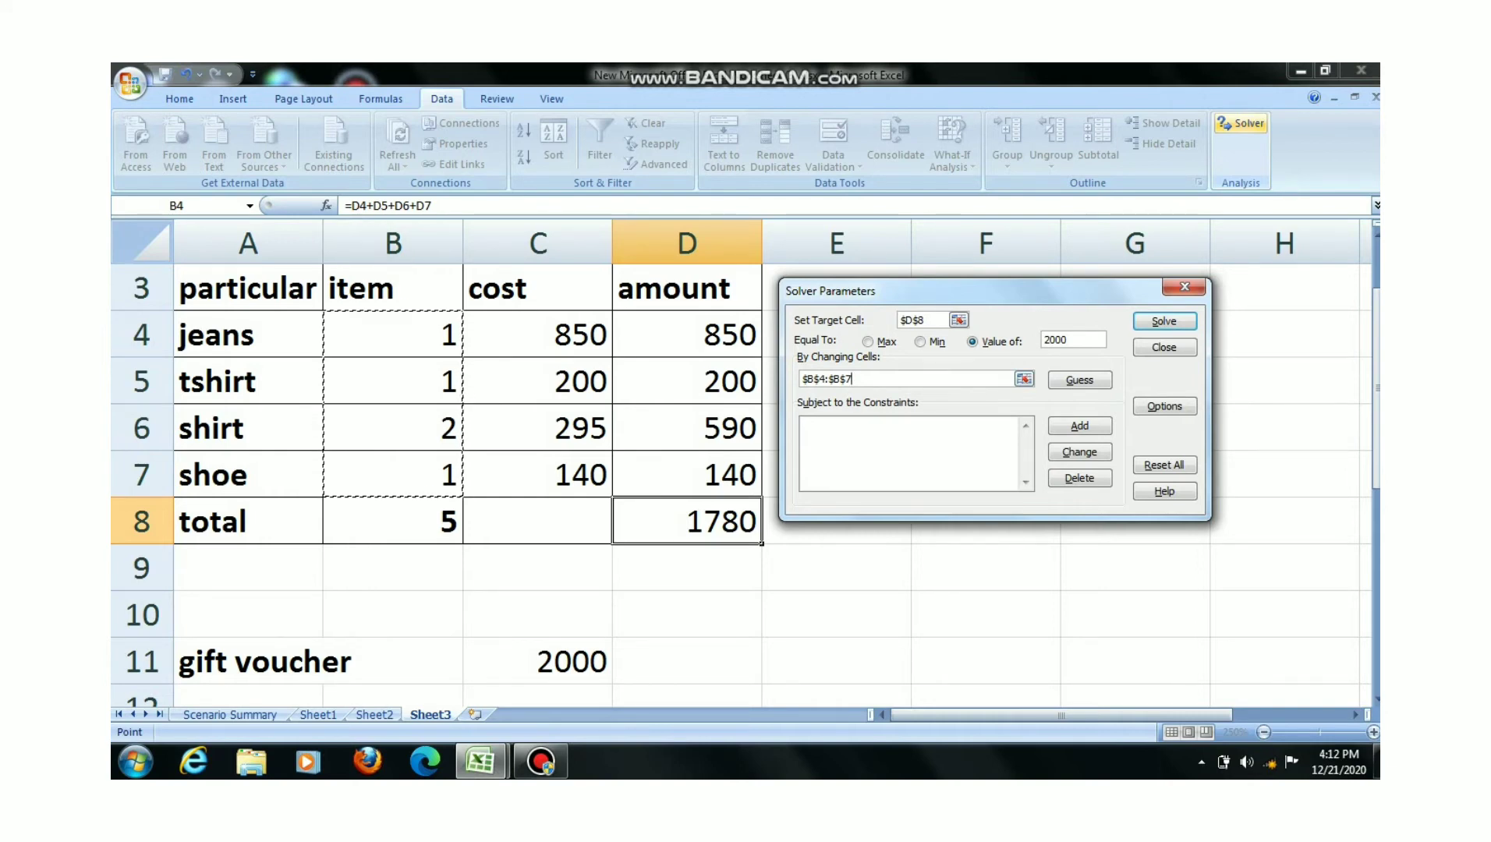
Step: Add a Solver constraint that the total amount in D8 equals the gift voucher value in C11
left_click(908, 452)
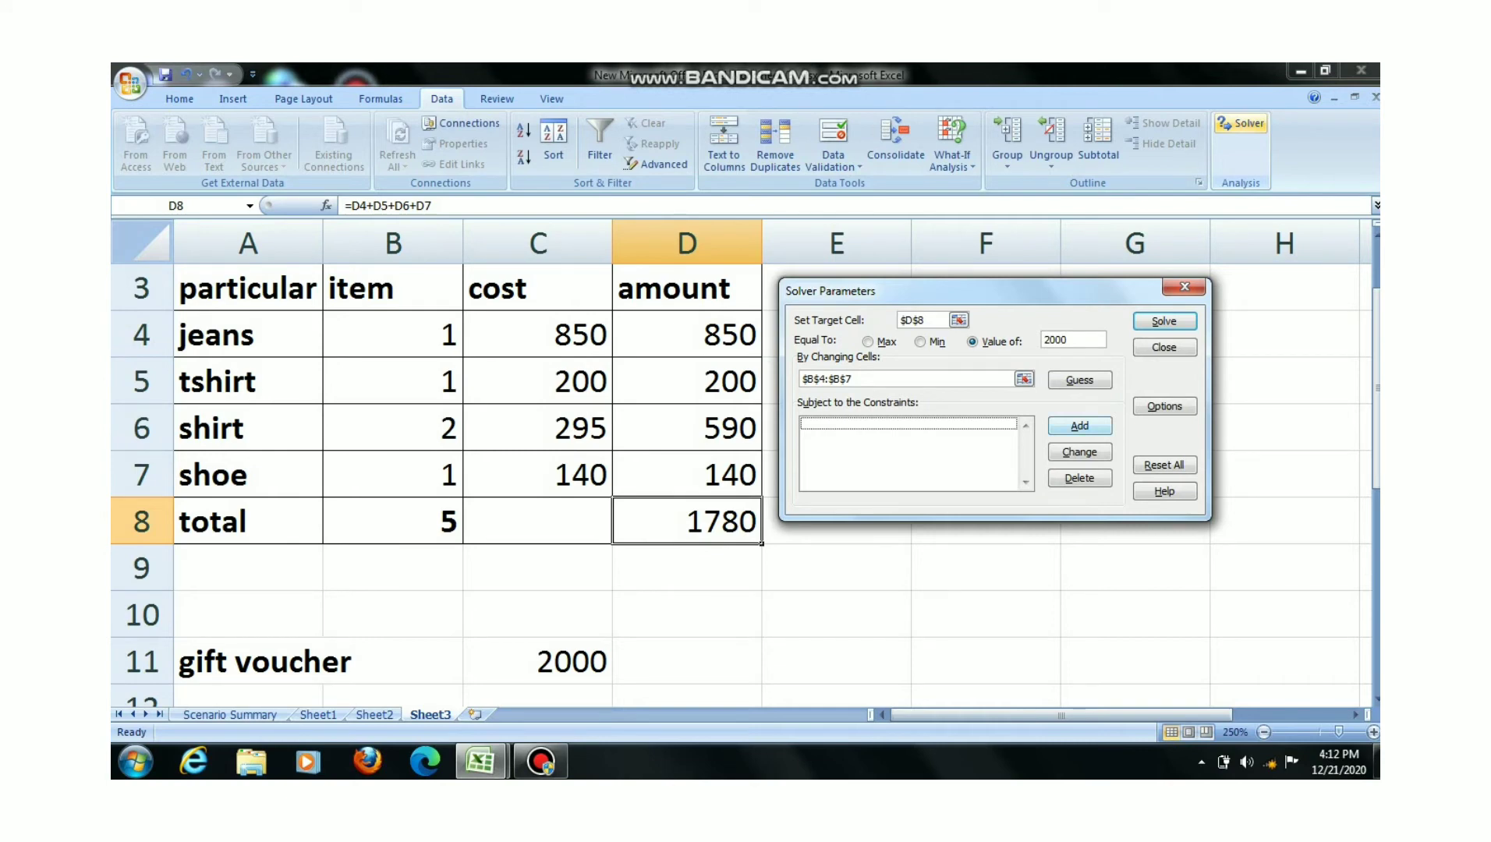
left_click(1079, 426)
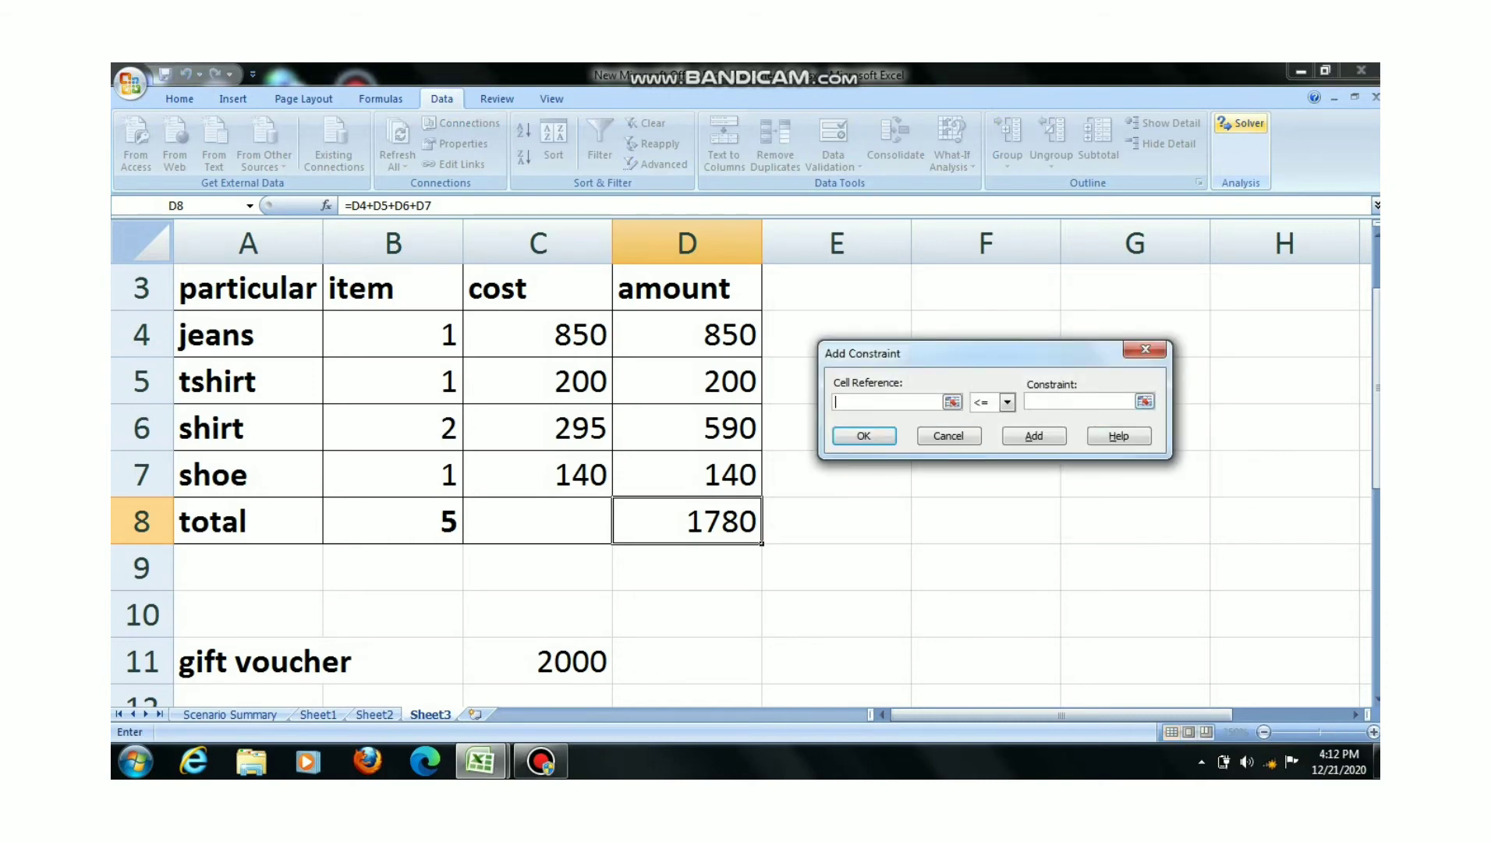
left_click(688, 521)
left_click(1007, 402)
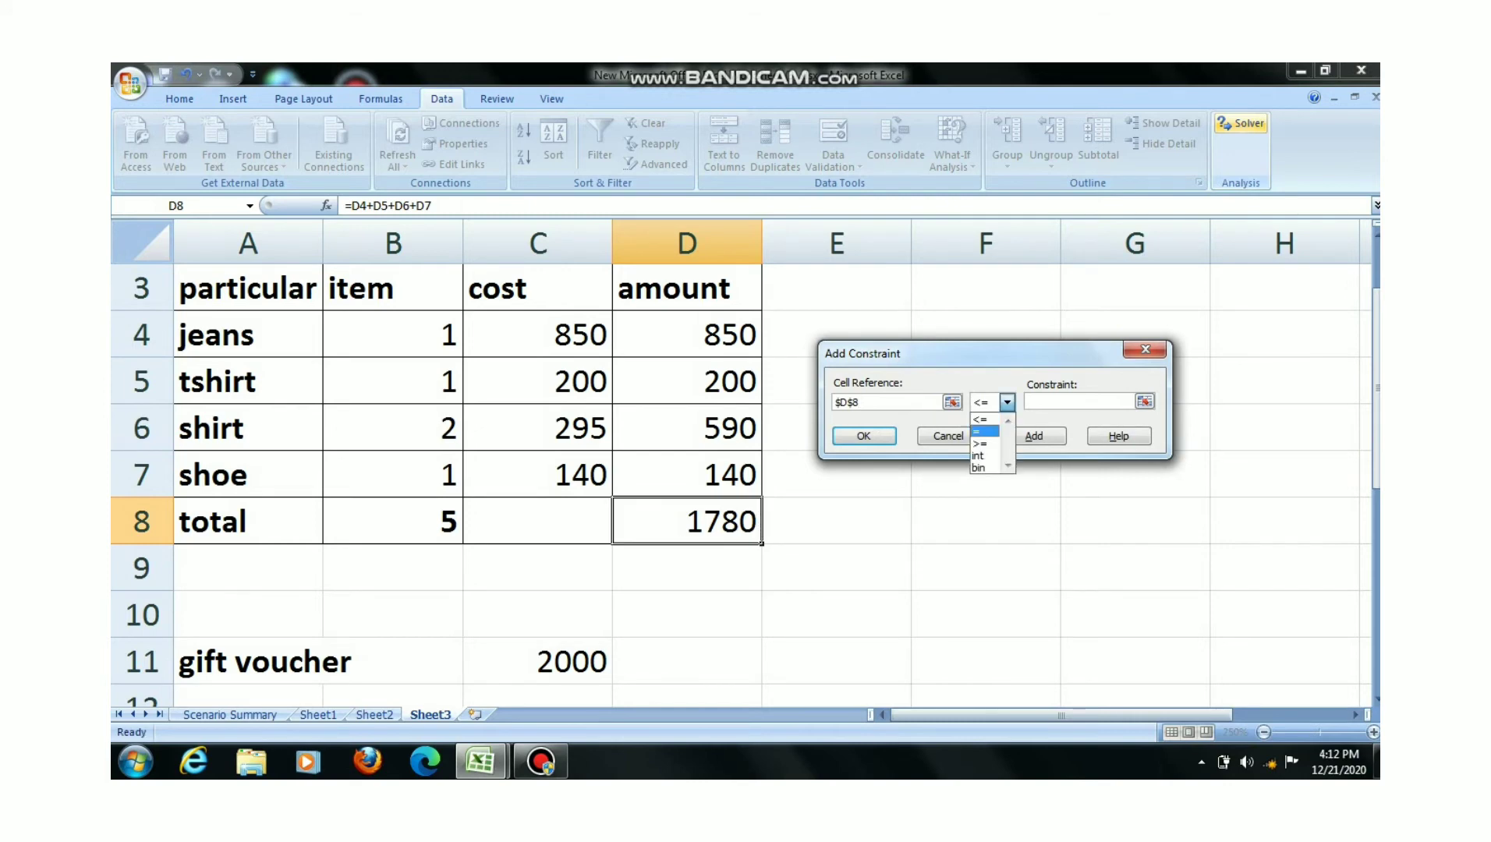
left_click(979, 431)
left_click(538, 661)
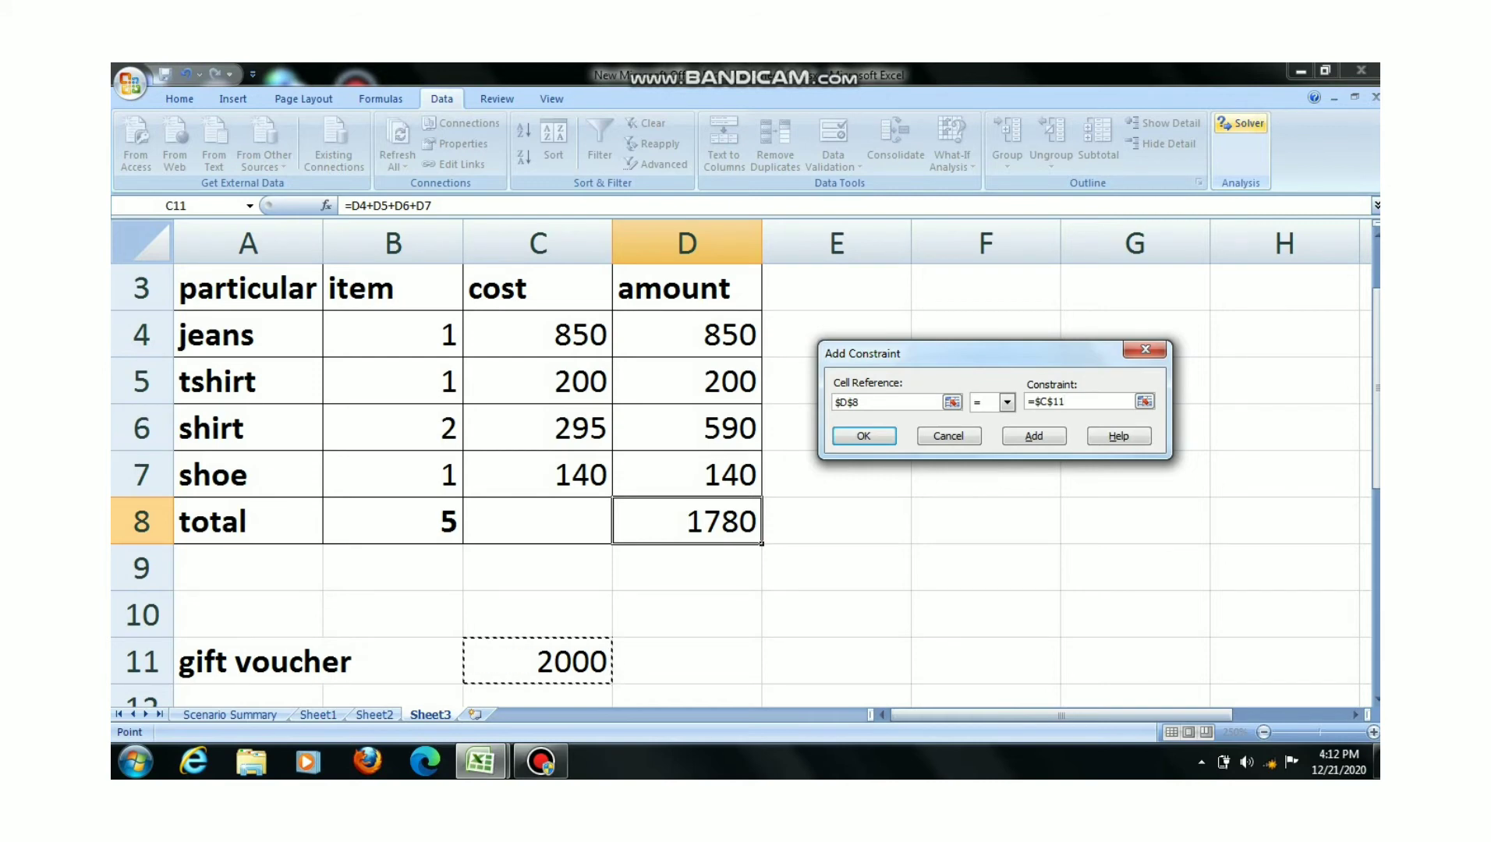
left_click(1034, 436)
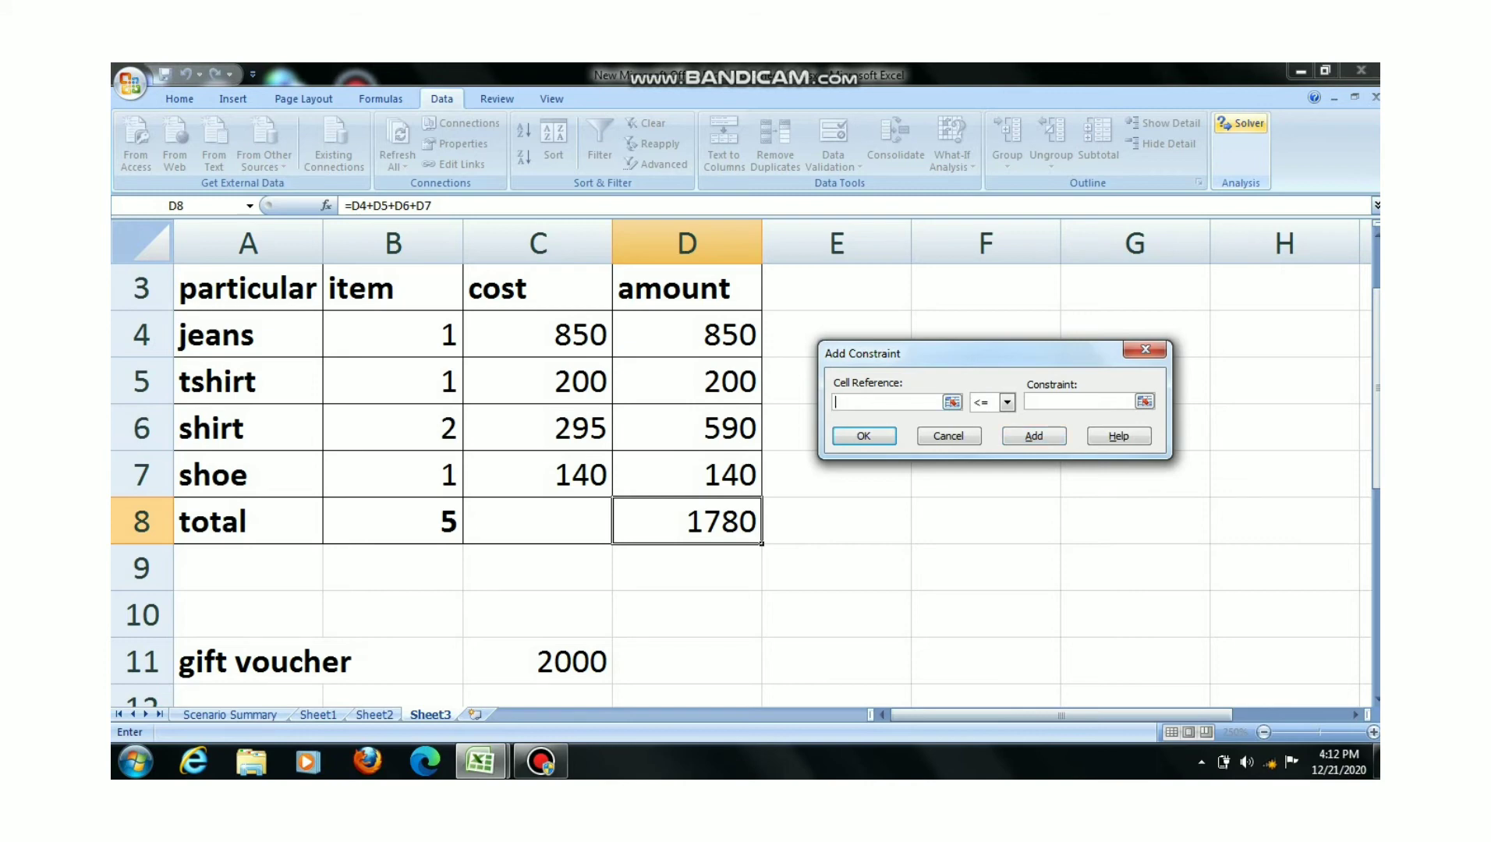
Step: Add a Solver constraint that the item quantities in B4:B7 are greater than or equal to 0
left_click_drag(331, 323, 462, 497)
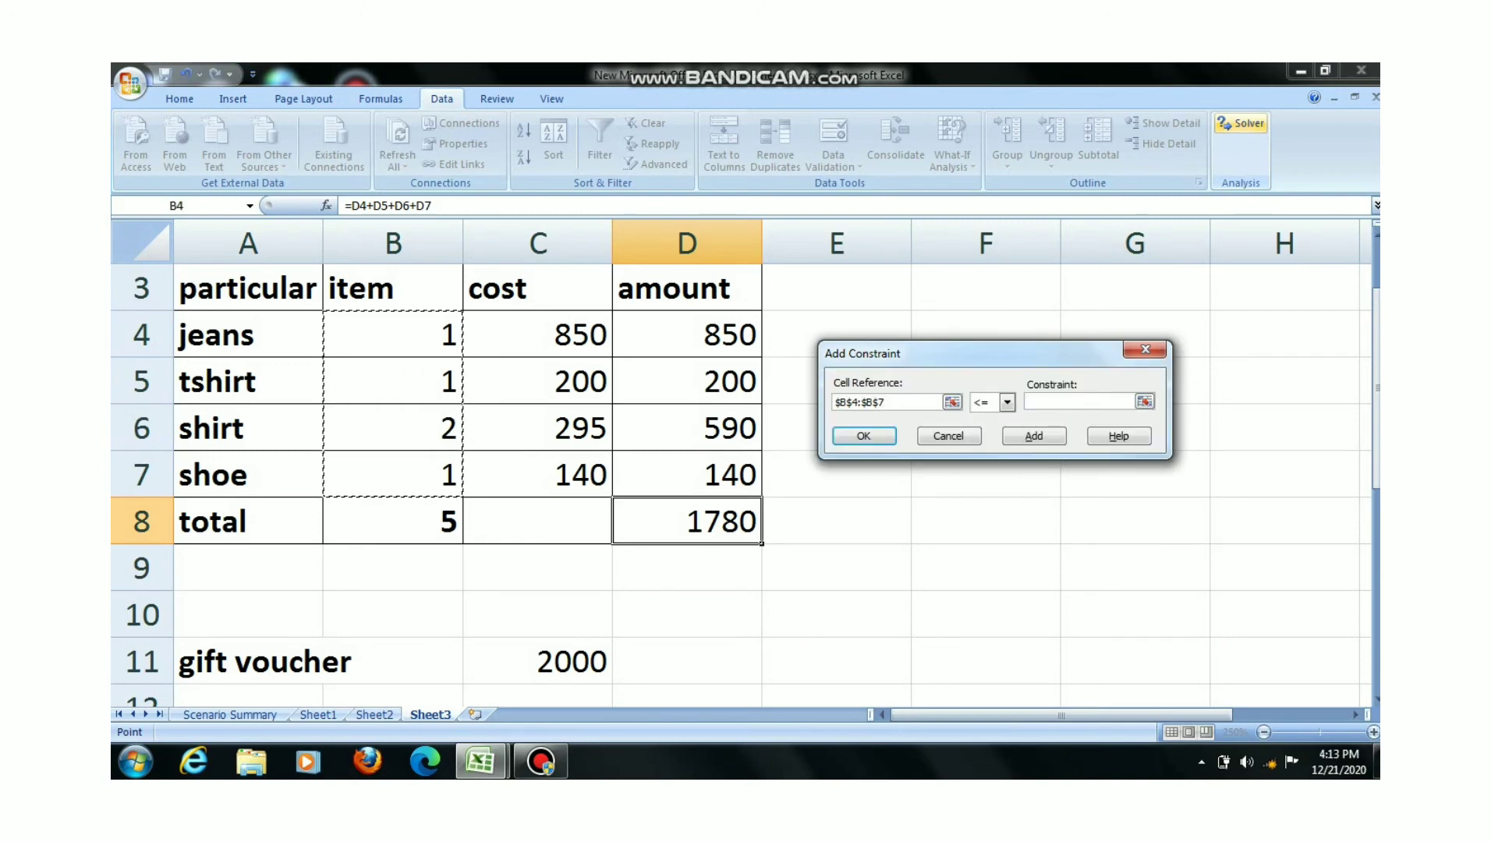
left_click(1007, 403)
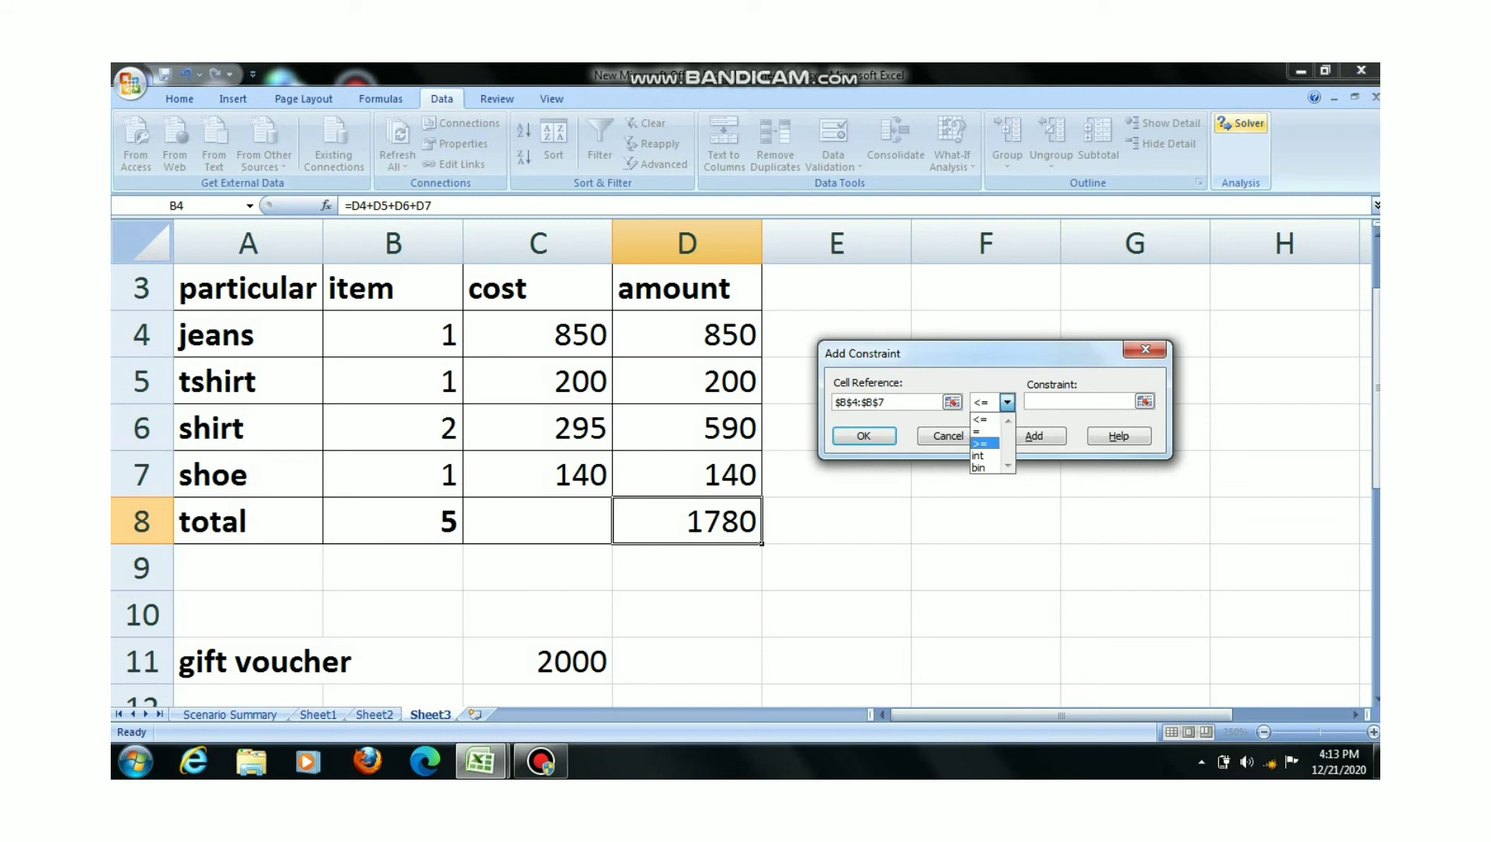
key("Tab")
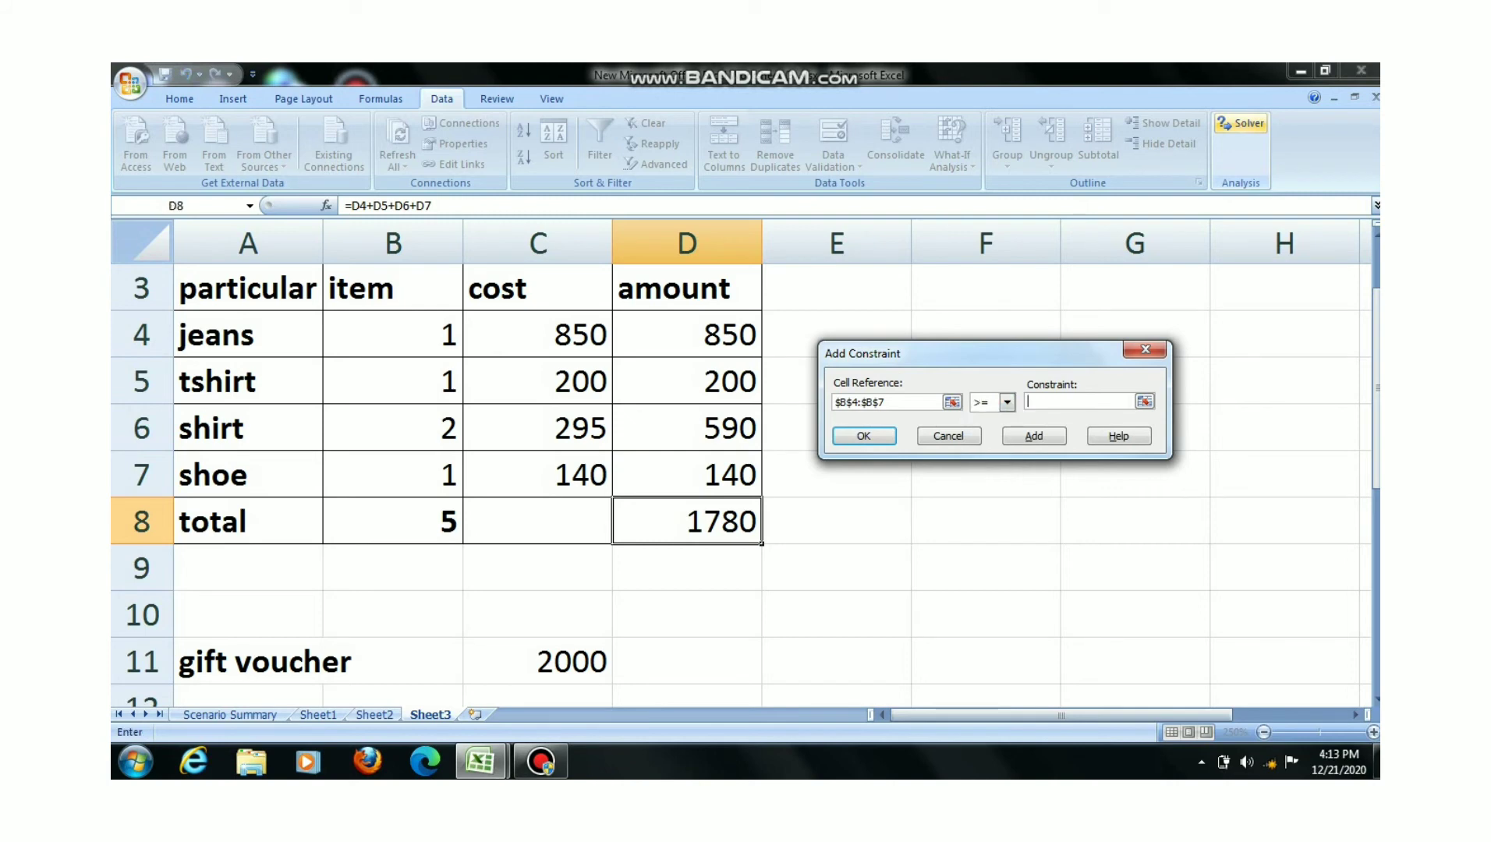
type("0")
key("alt+a")
Step: Add a Solver constraint that the item quantities in B4:B7 are integers
left_click_drag(333, 346, 465, 495)
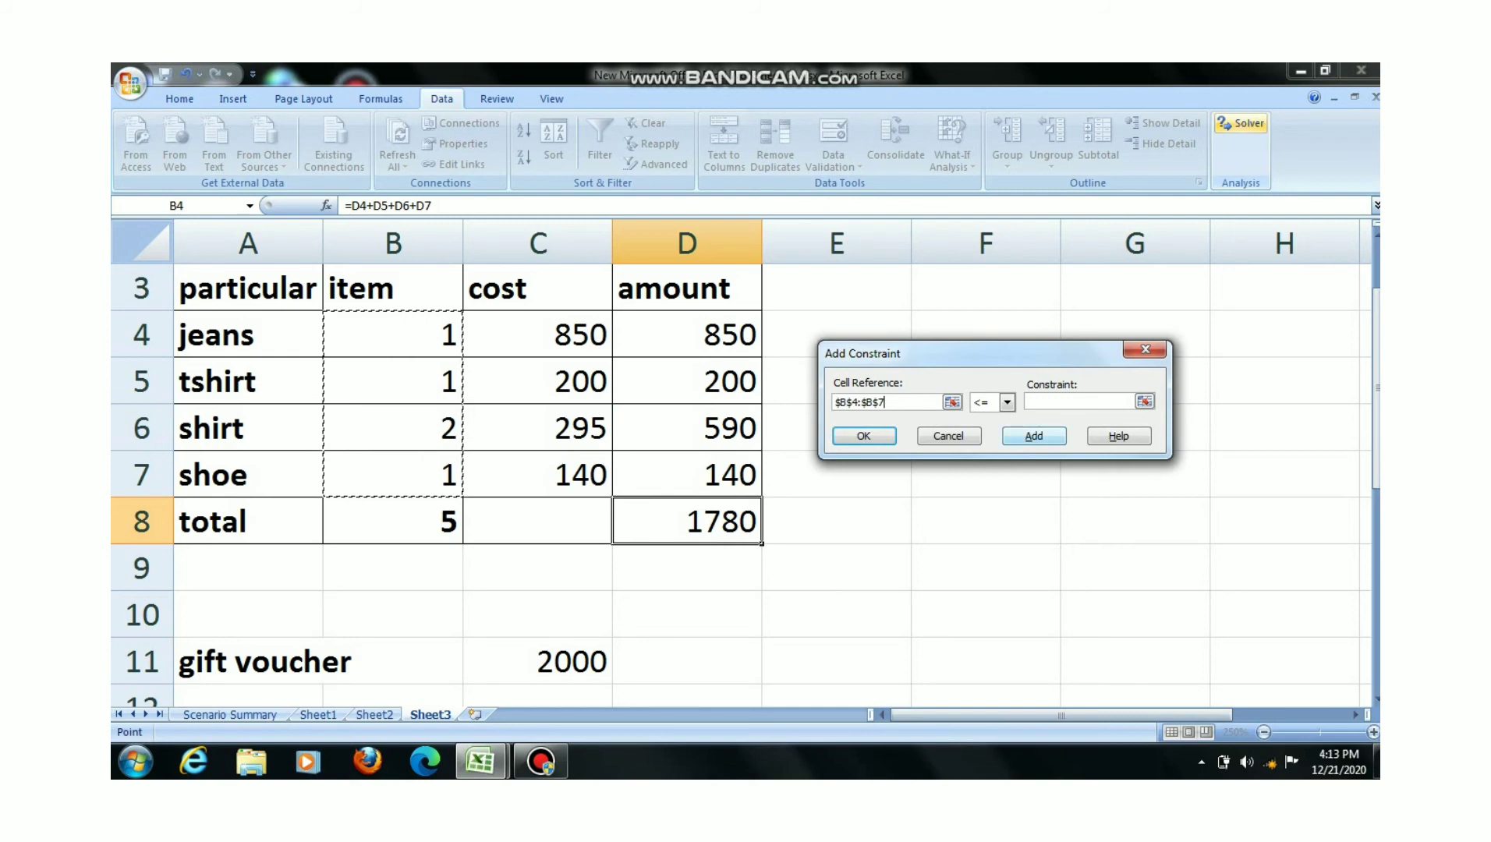
left_click(1007, 403)
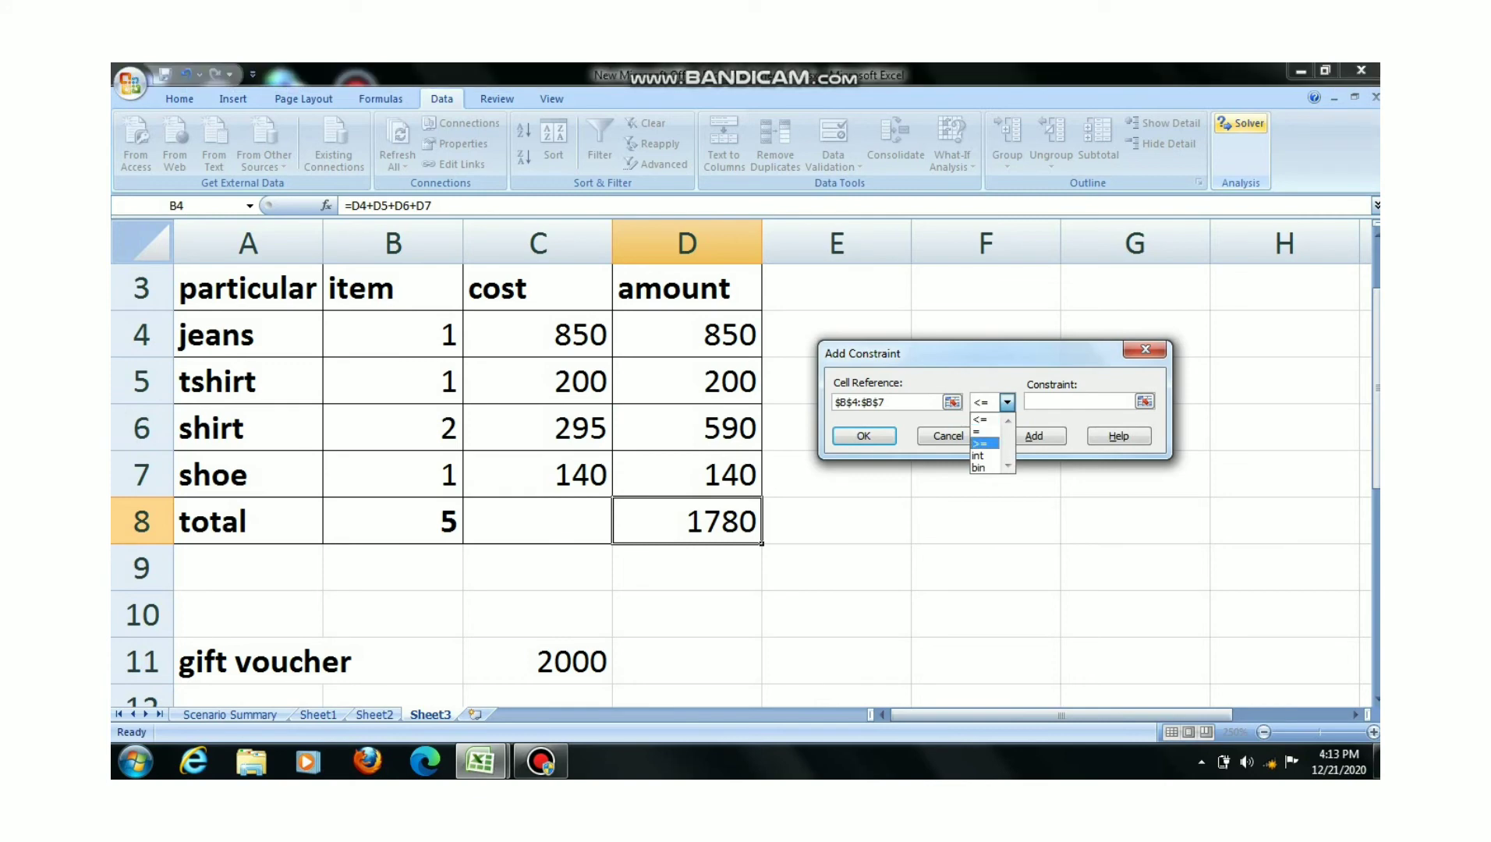
left_click(983, 456)
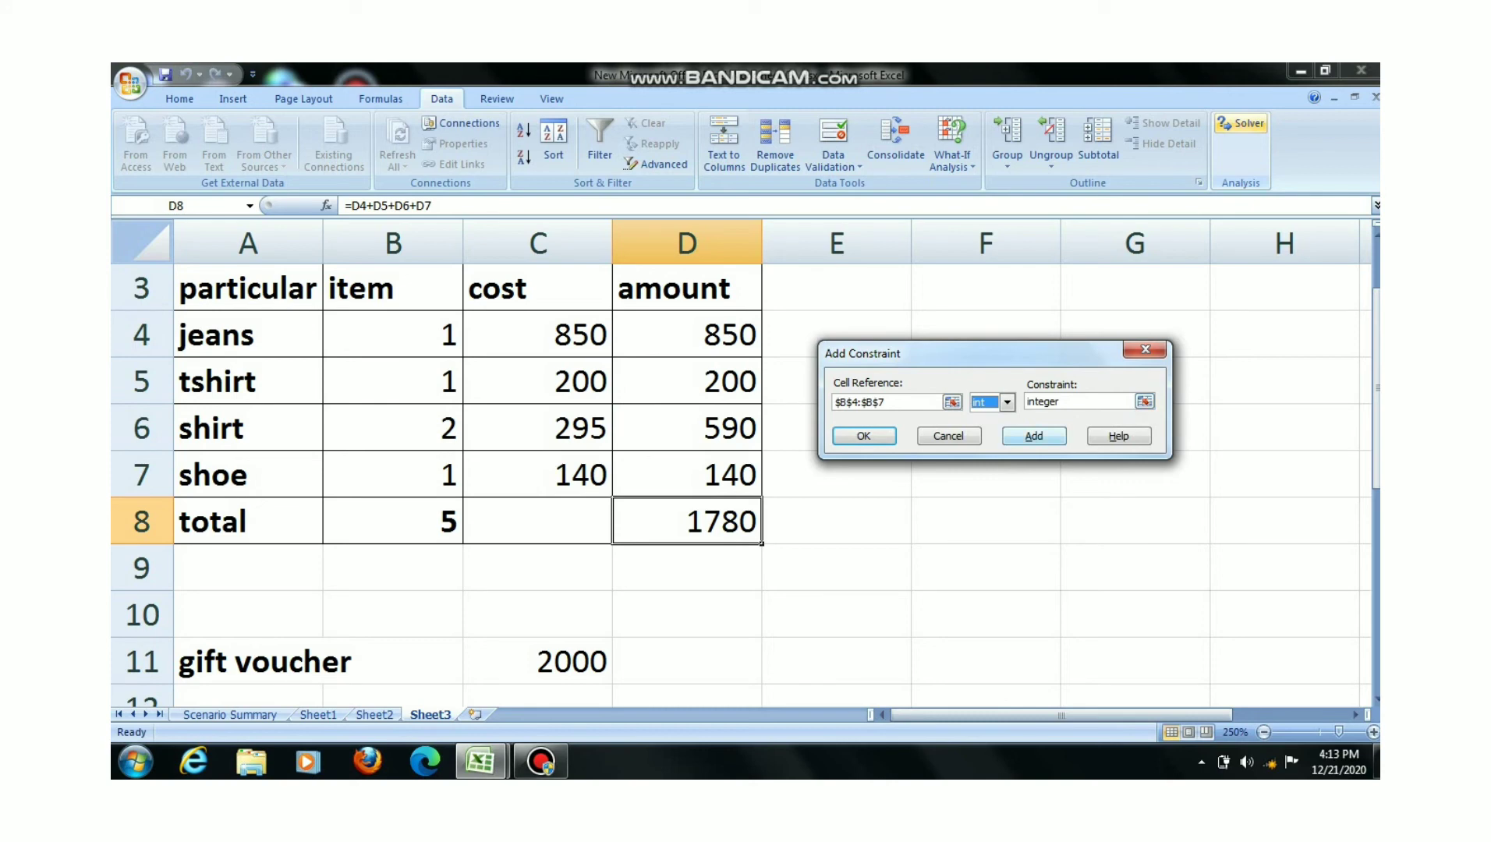
left_click(1033, 436)
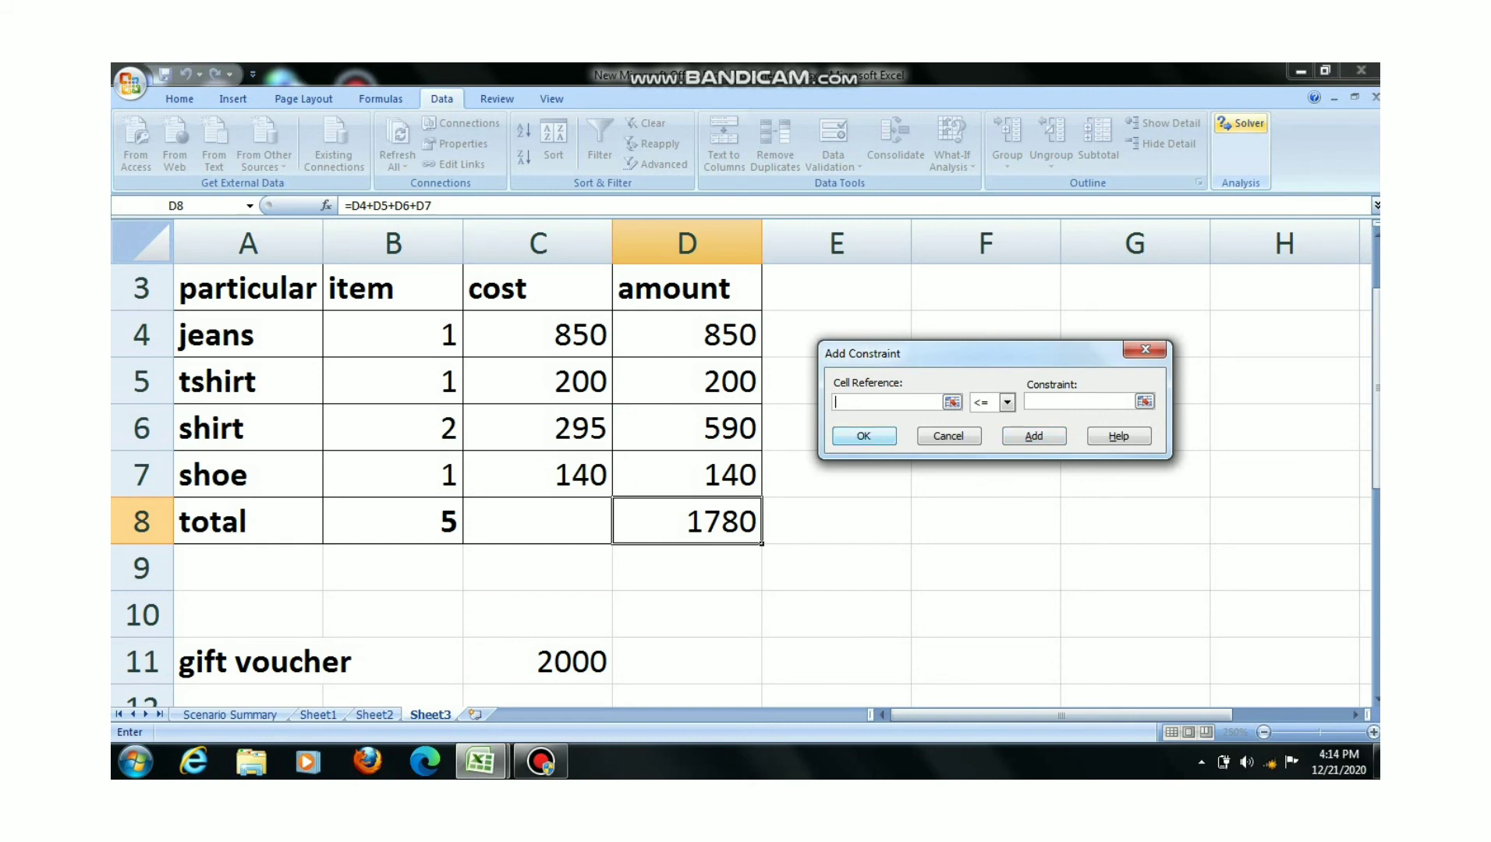
Step: Finish adding constraints and solve the model, keeping the Solver solution in the worksheet
key("Return")
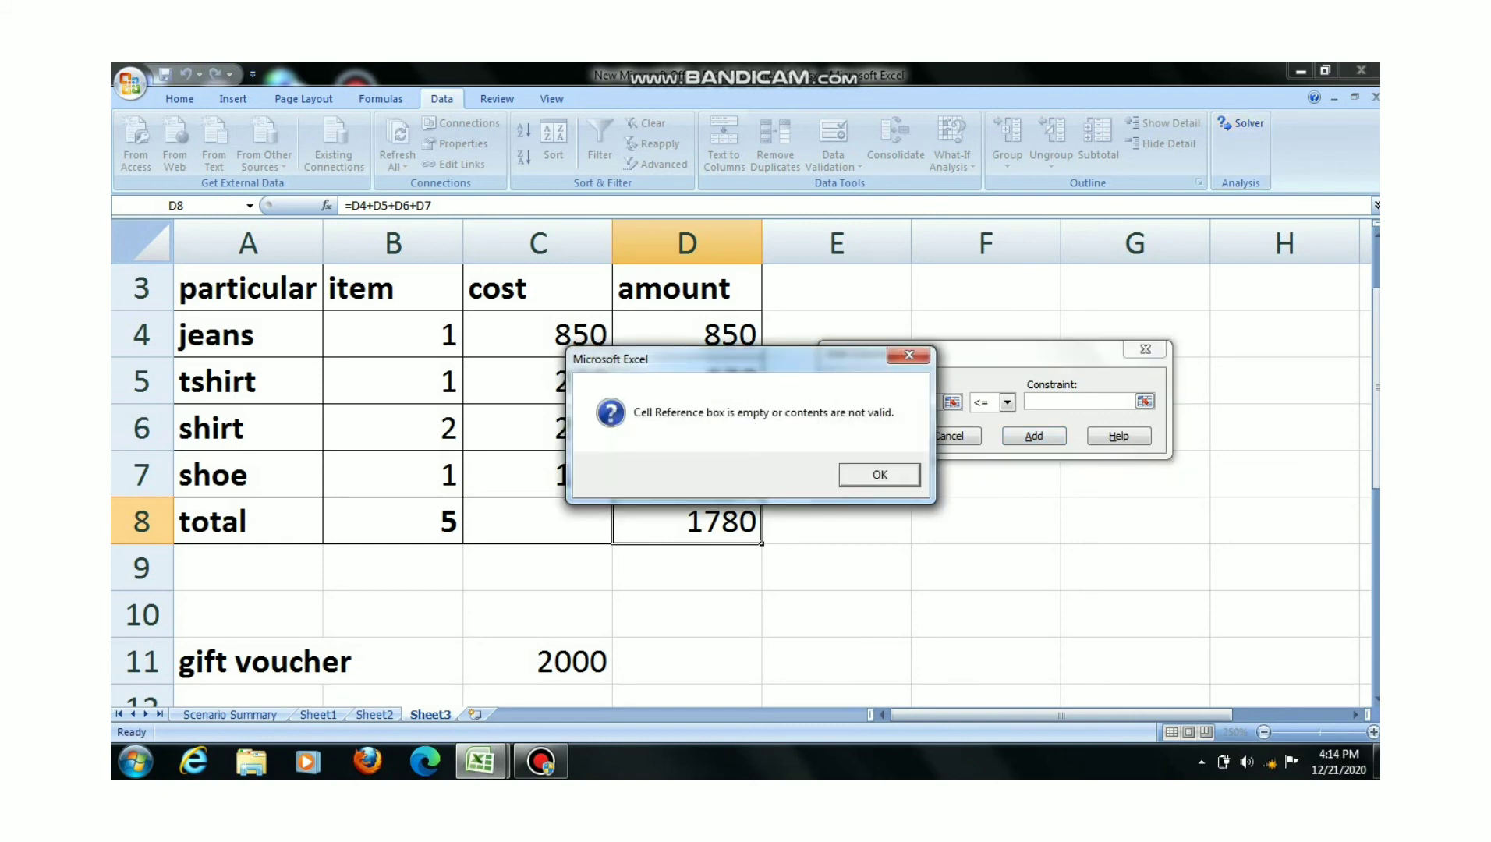
key("Return")
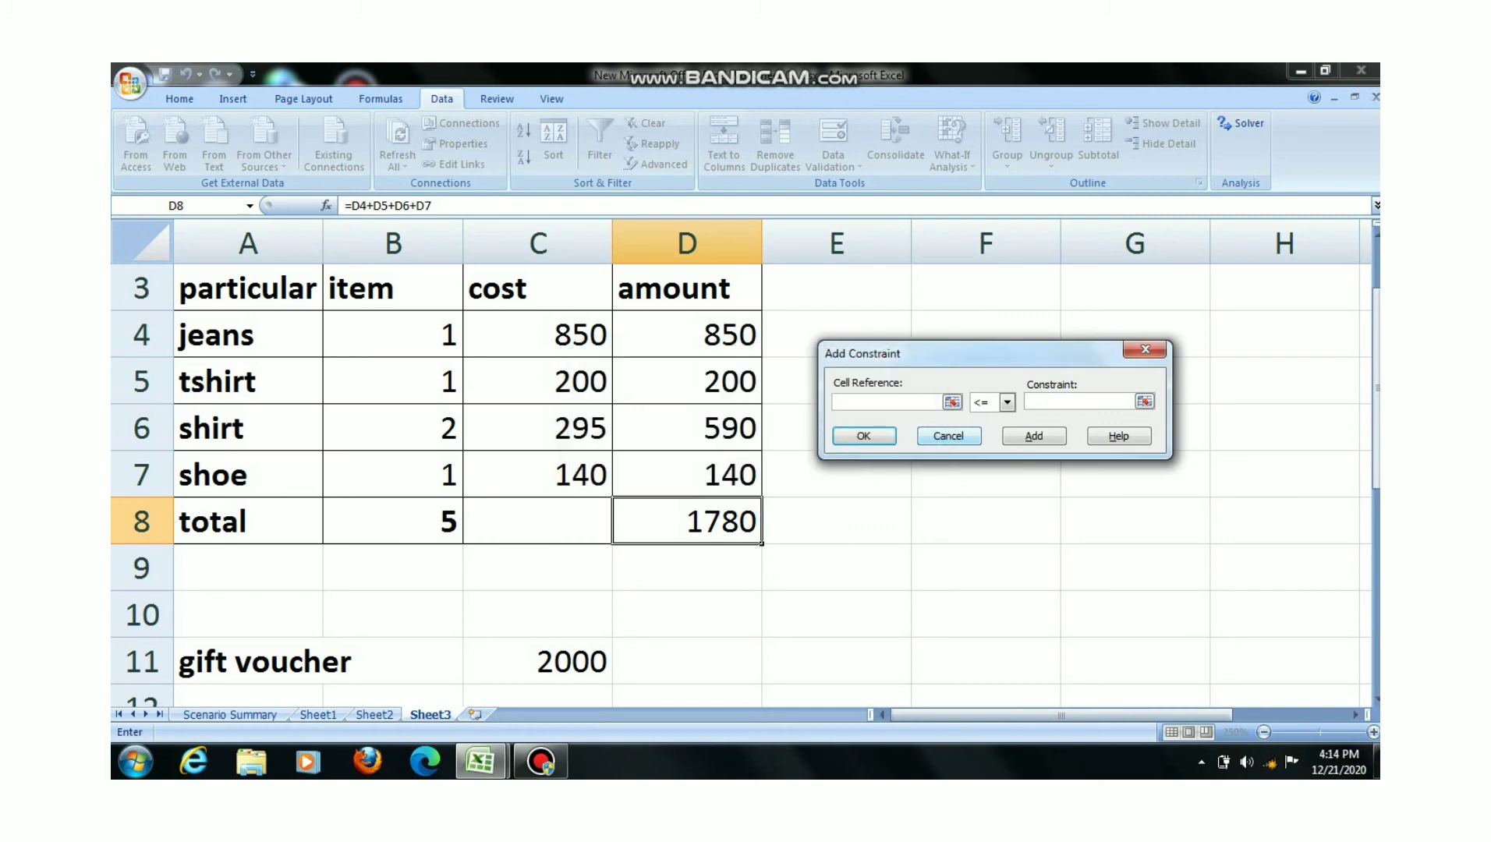
key("Escape")
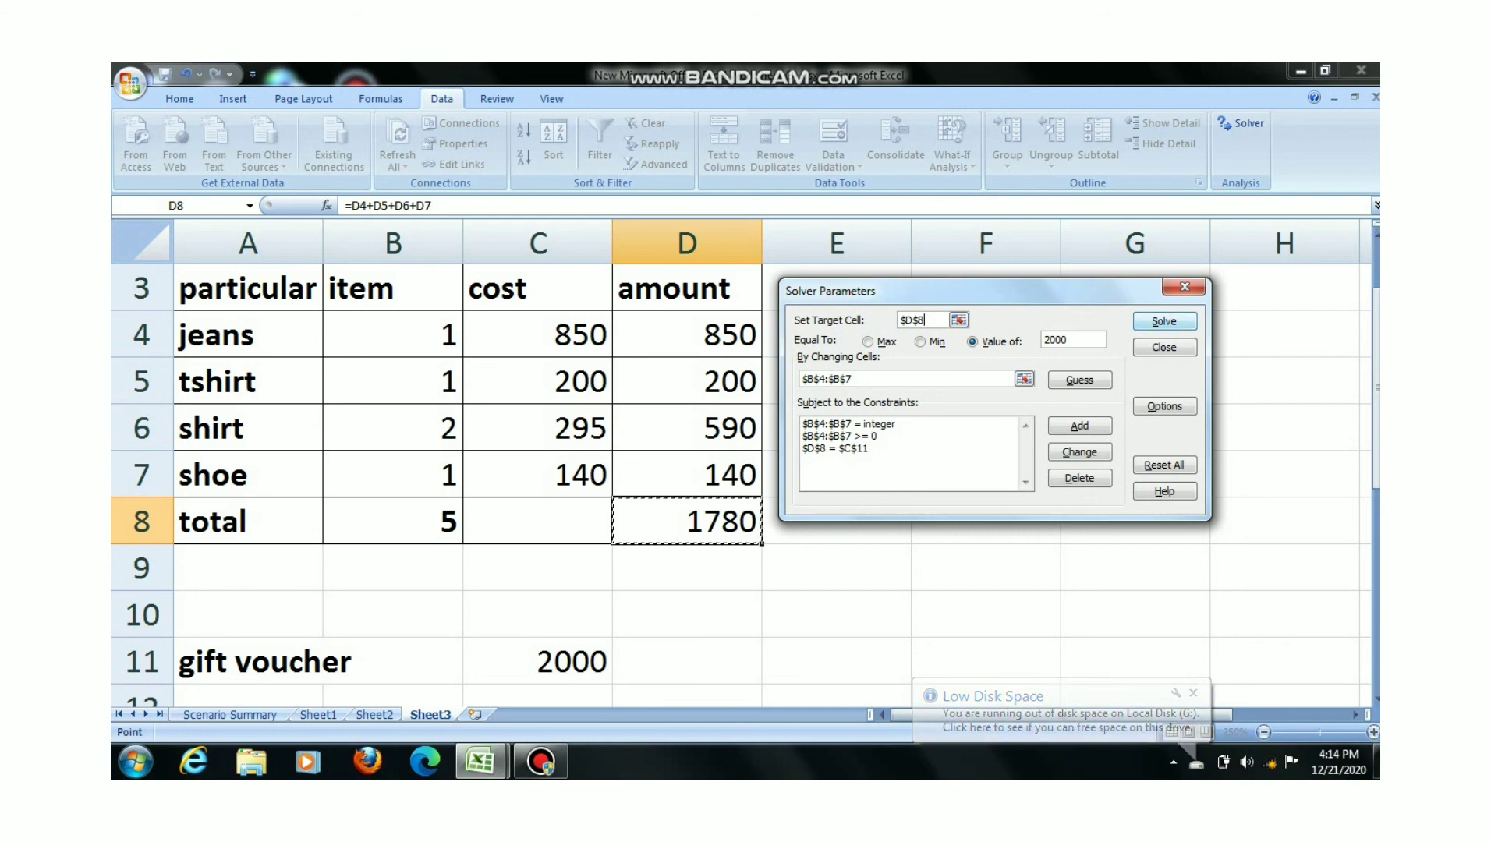
key("Return")
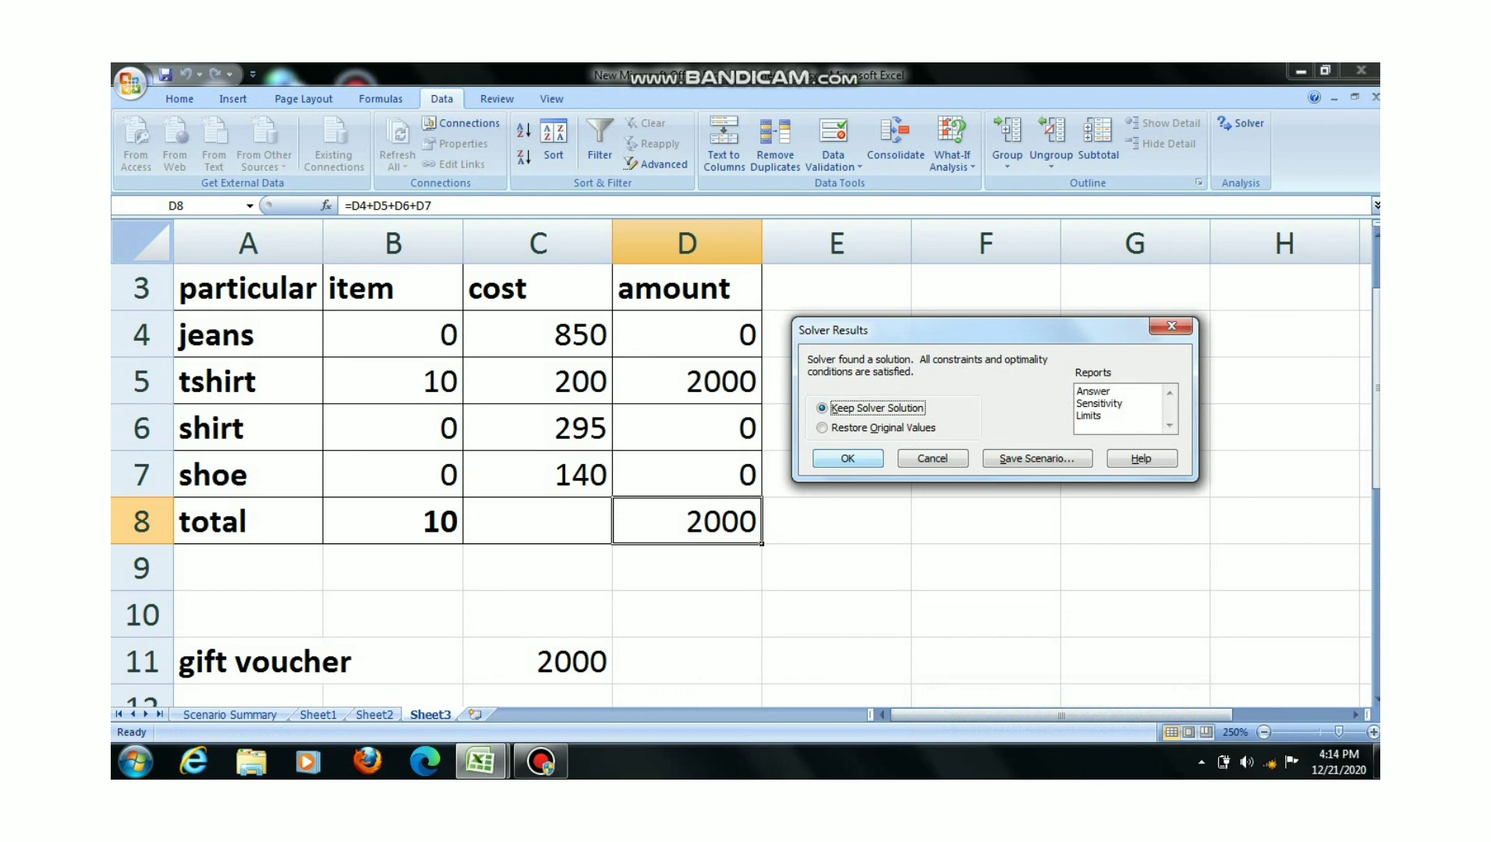
key("Return")
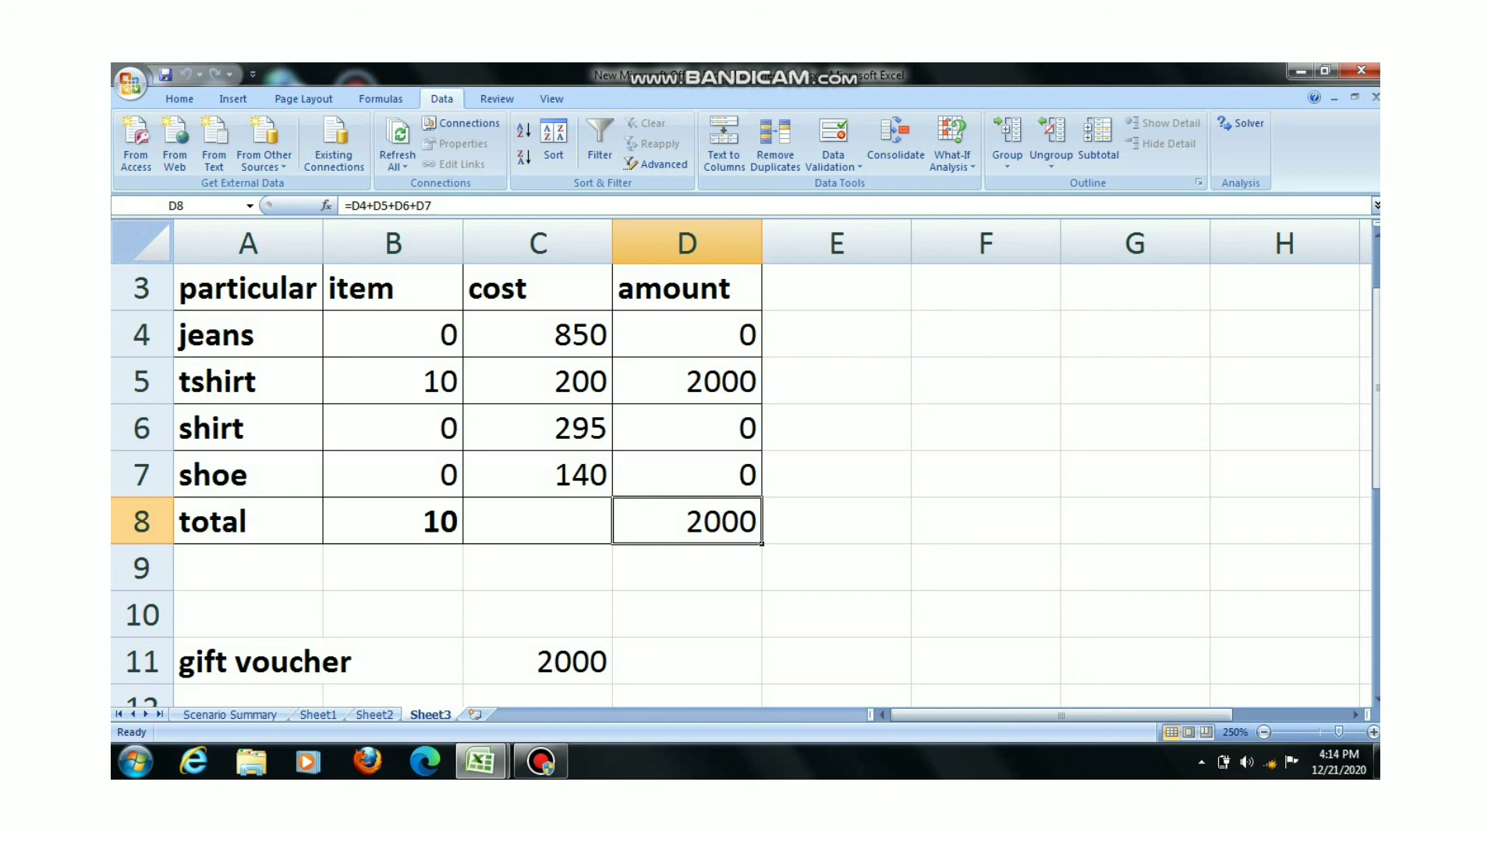
Step: Examine the solved tshirt quantity, cost and amount in row 5 and compare the total in D8 with the gift voucher in C11
left_click(538, 662)
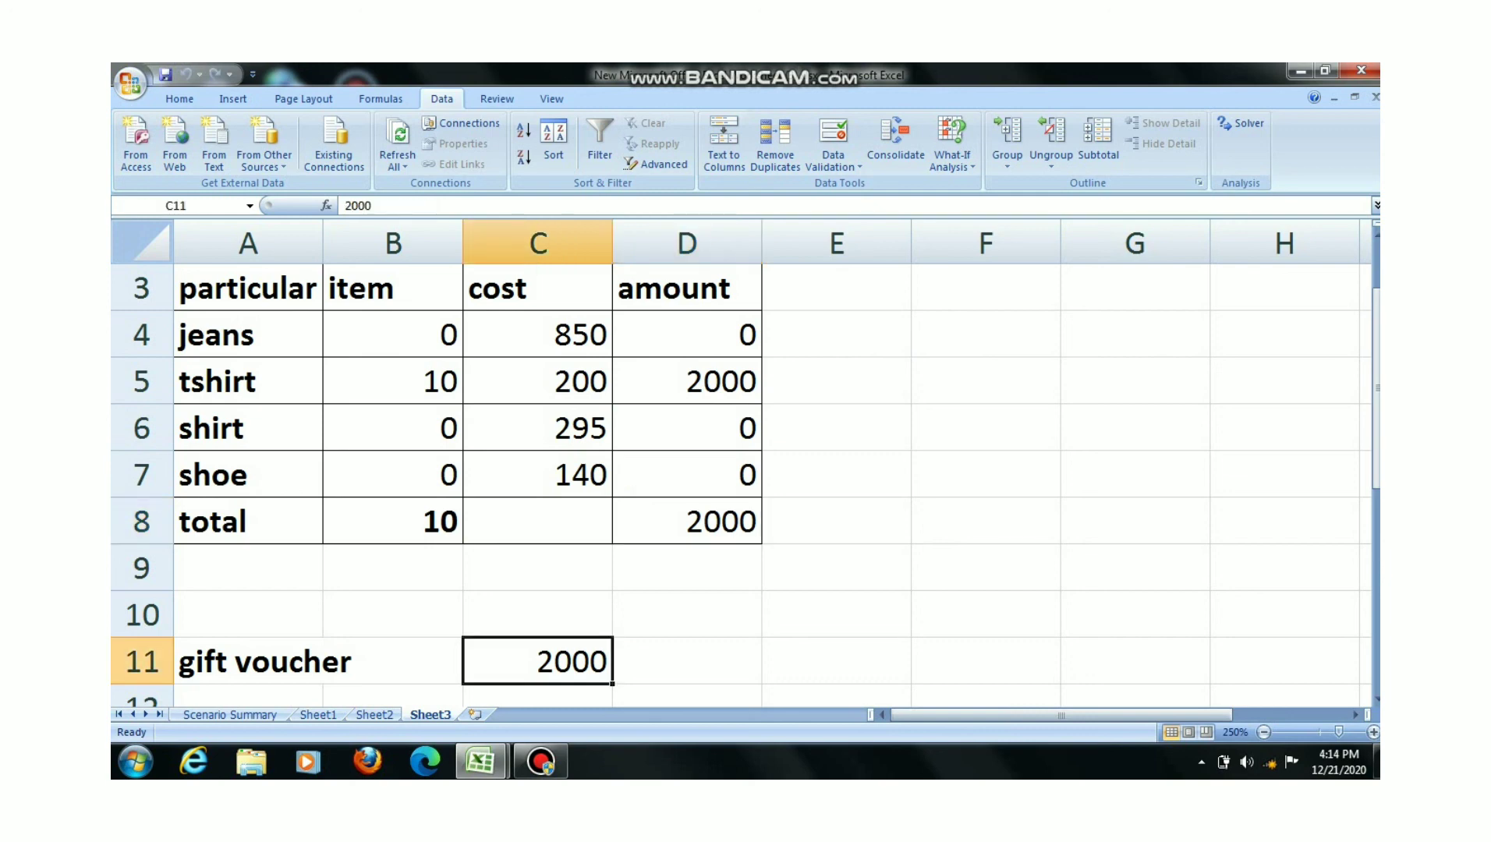
left_click(686, 380)
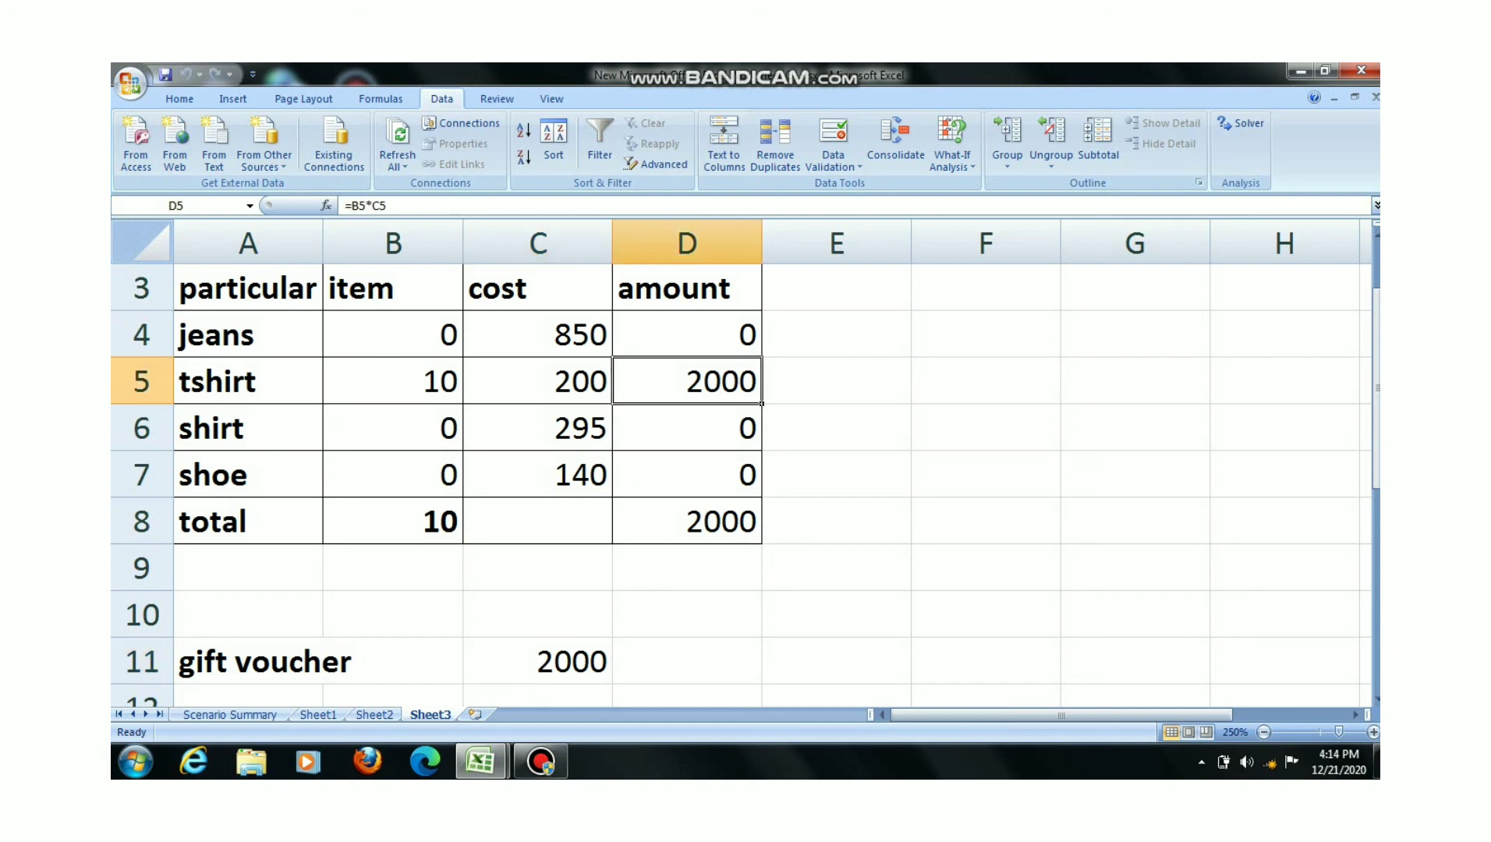
left_click(393, 380)
left_click(538, 381)
left_click(686, 380)
left_click(687, 521)
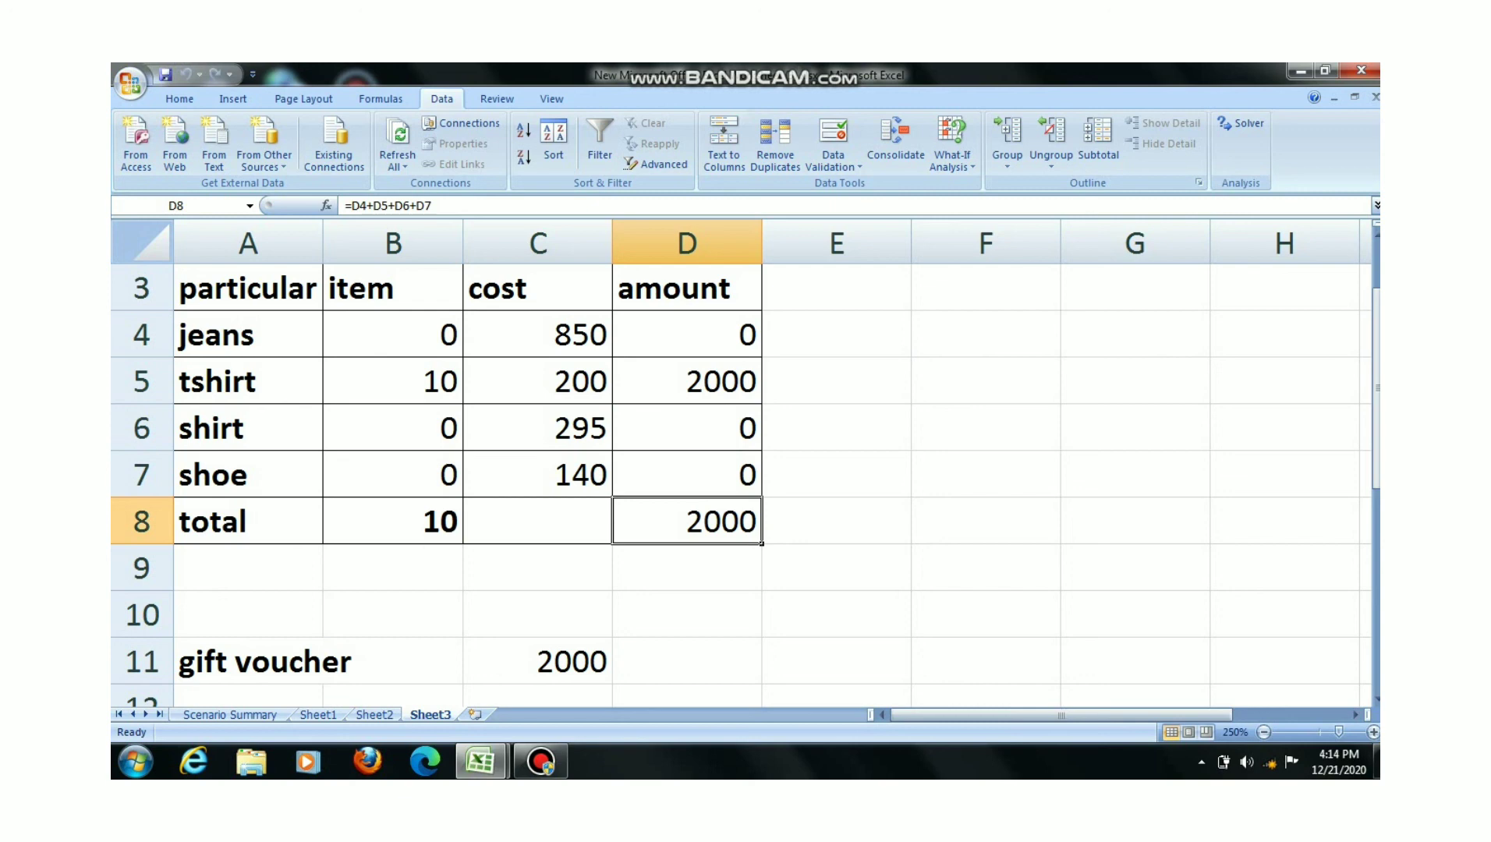
left_click(393, 427)
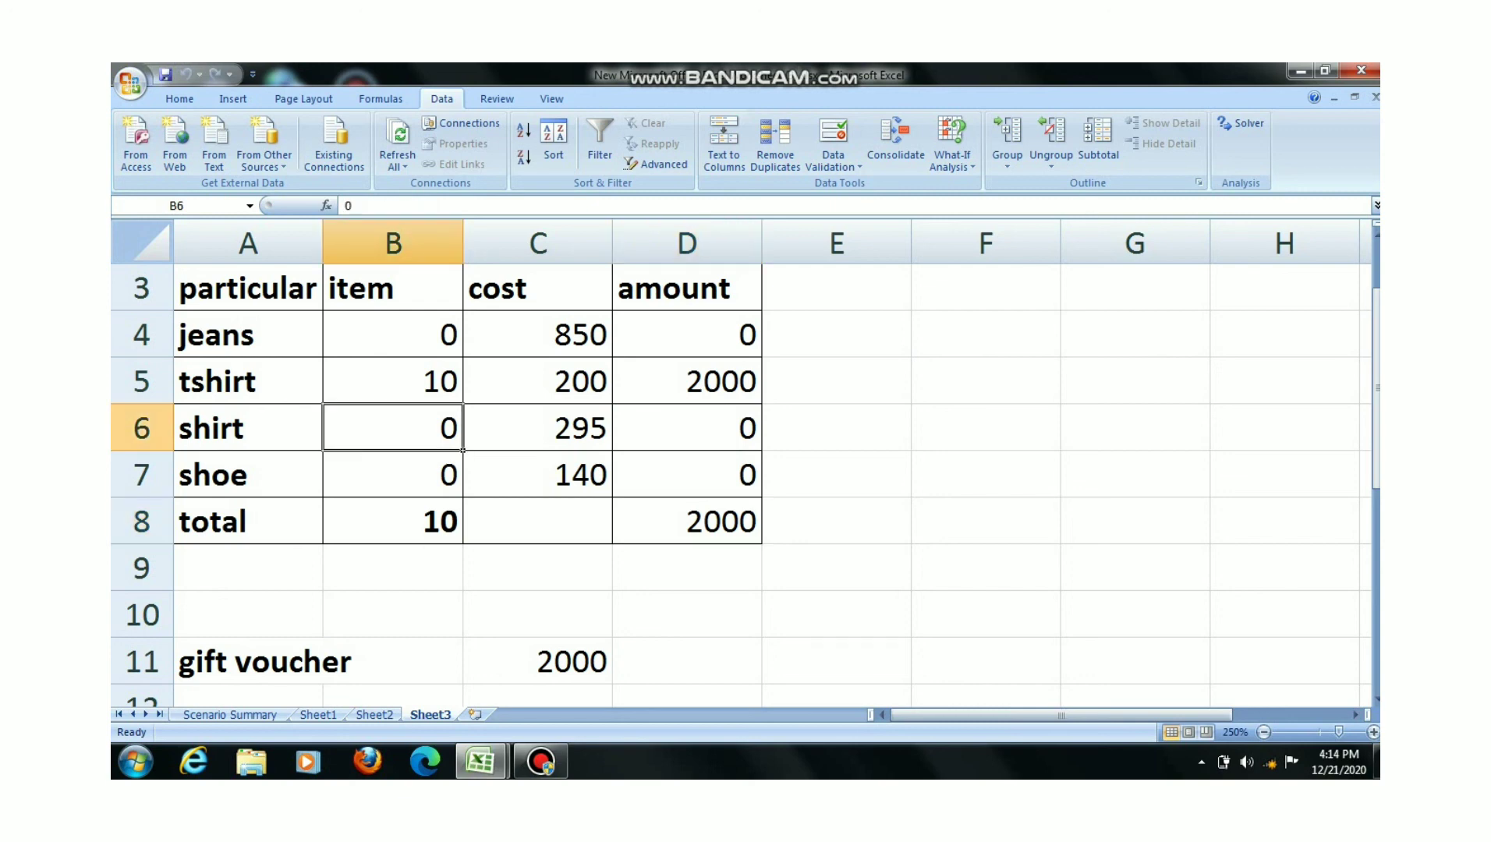
left_click(393, 381)
left_click(538, 381)
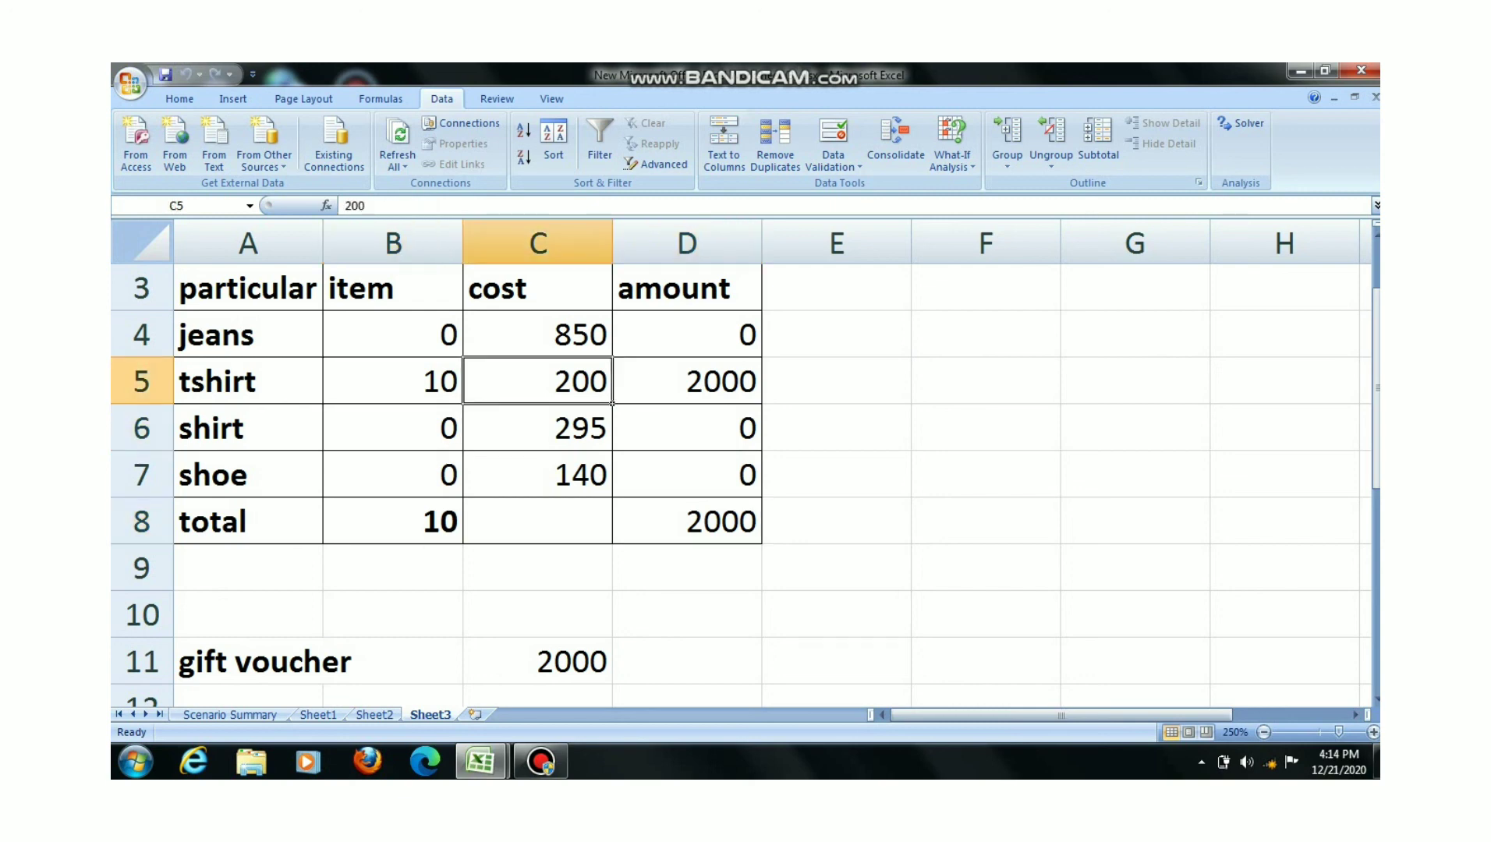
left_click(686, 380)
left_click(687, 521)
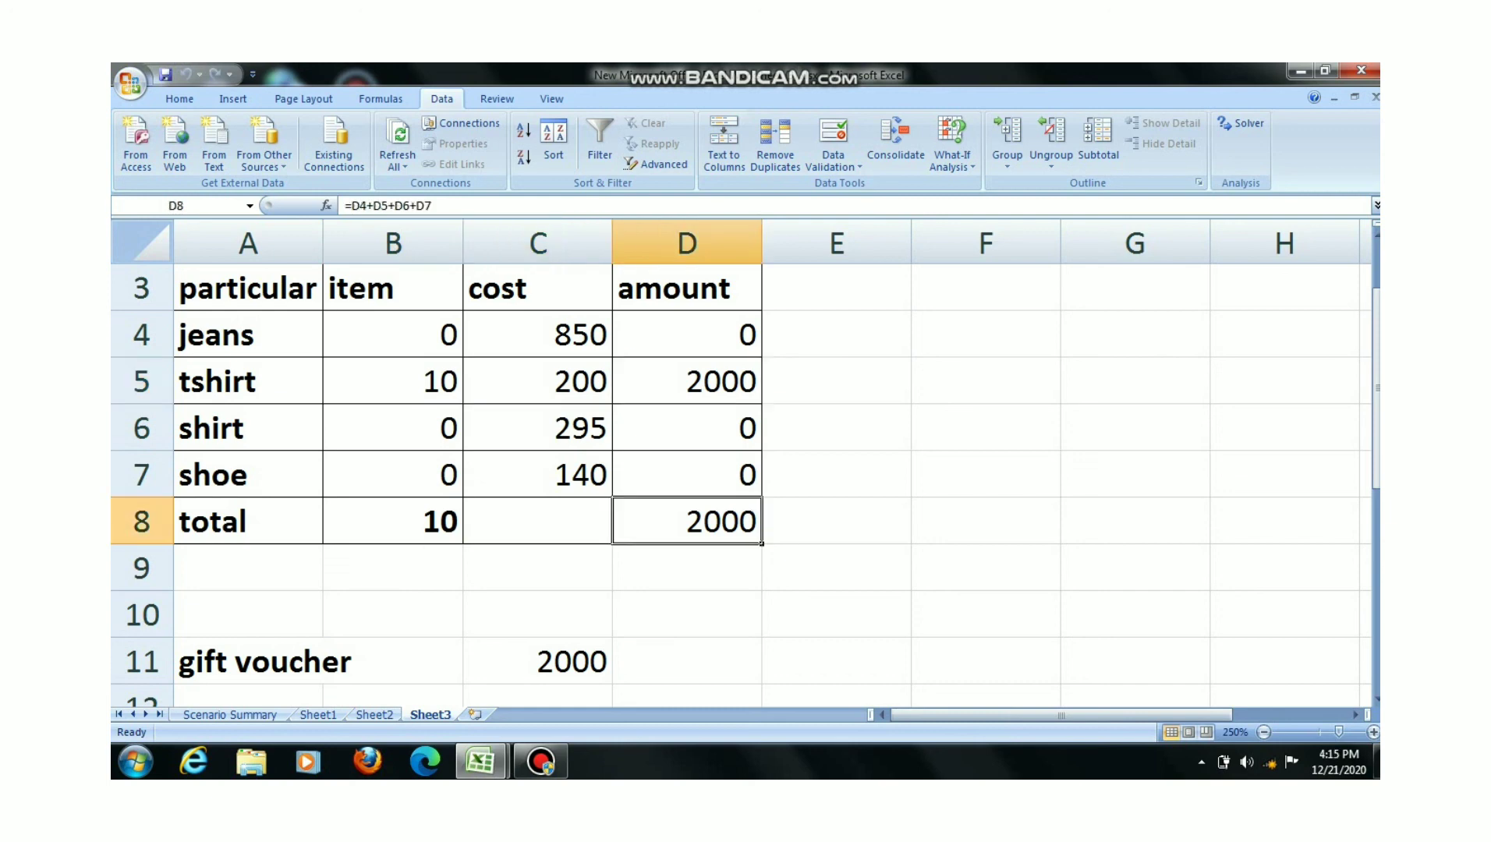
left_click(538, 661)
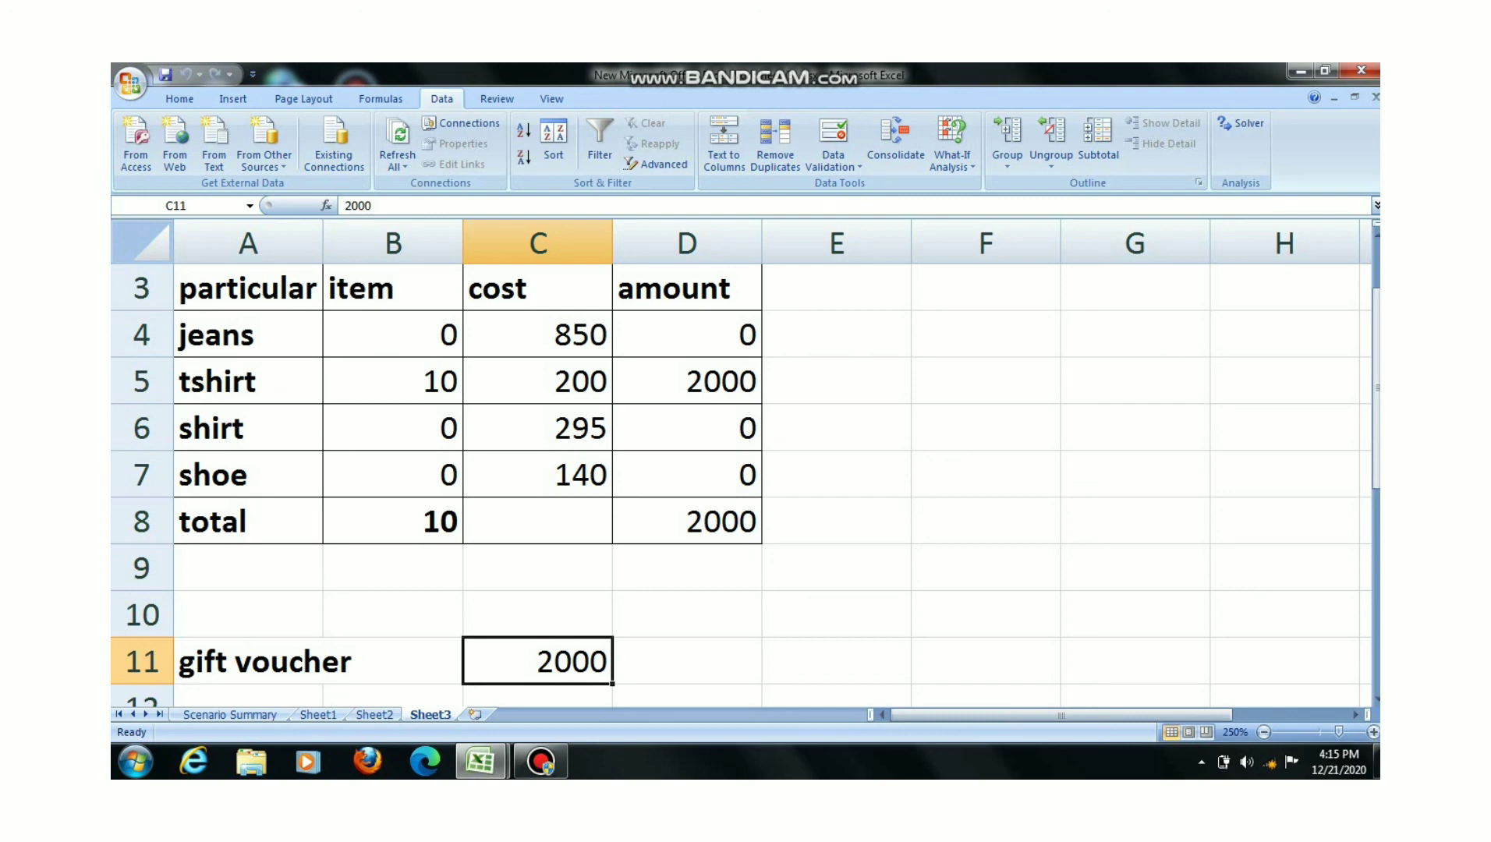
mouse_move(541, 761)
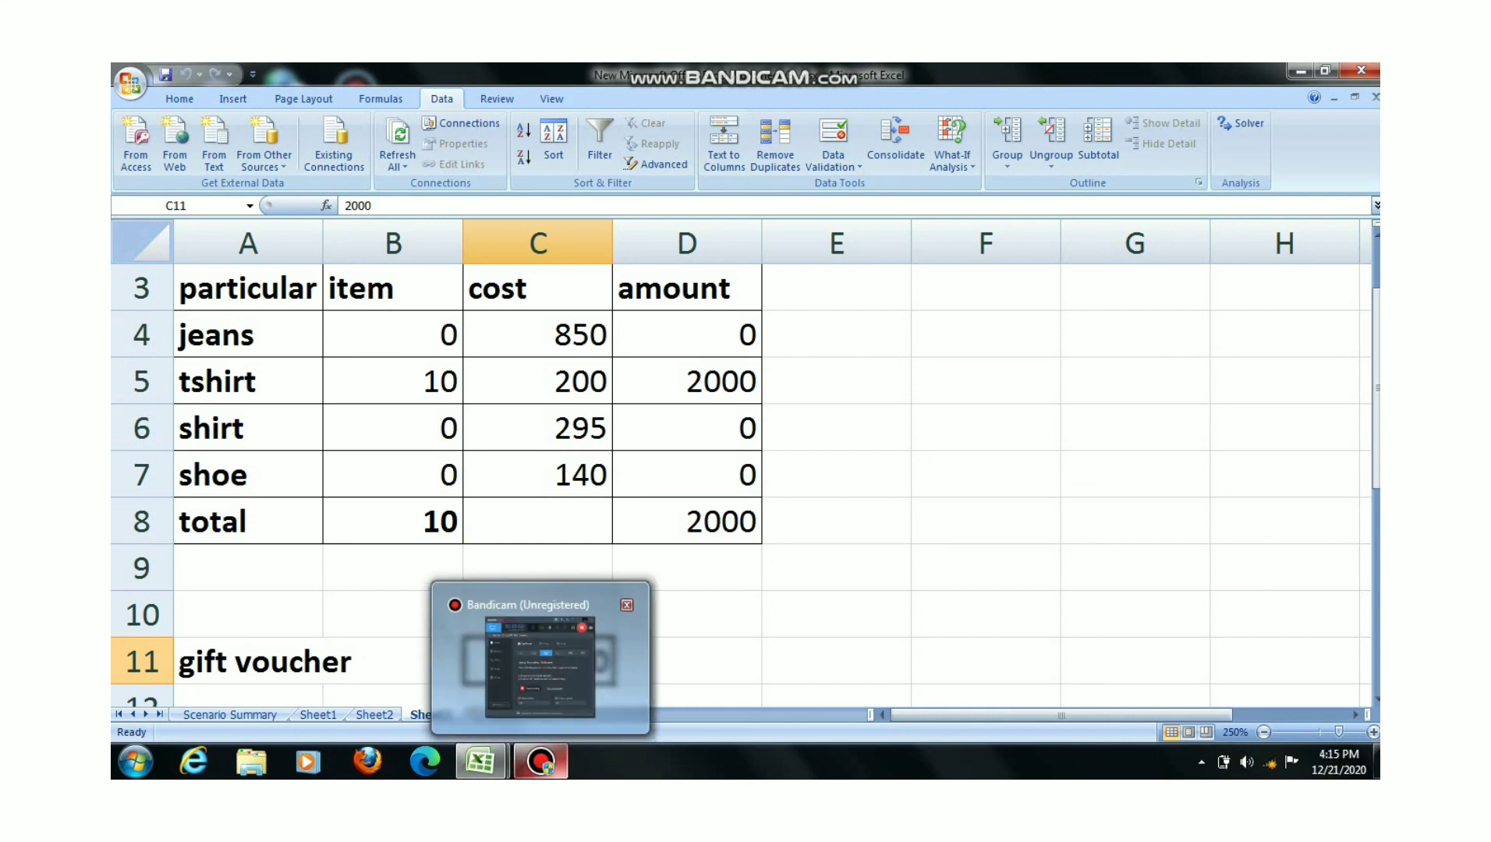